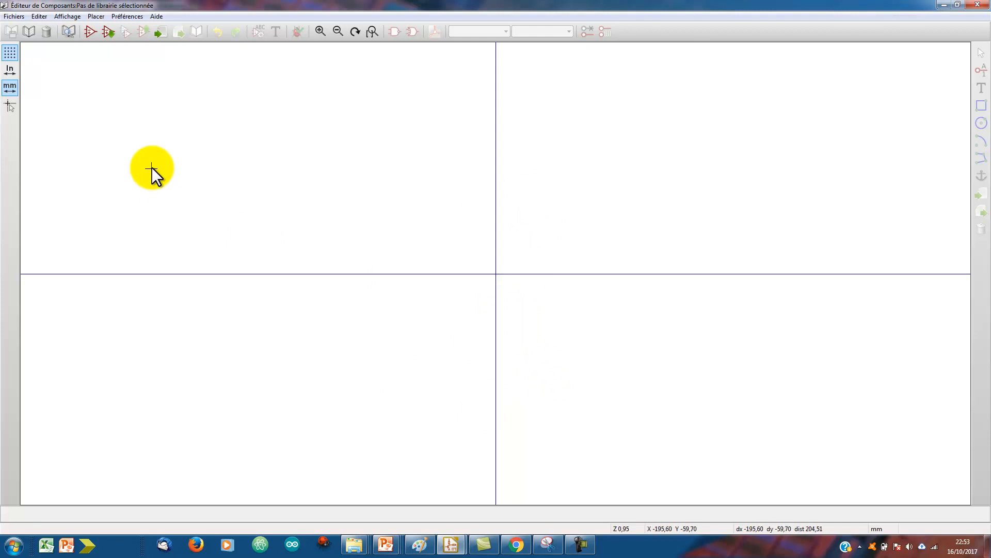
Start a new component and name it LCD-S2X1C50TR, copying the part number from the Farnell product page in the browser.
left_click(88, 32)
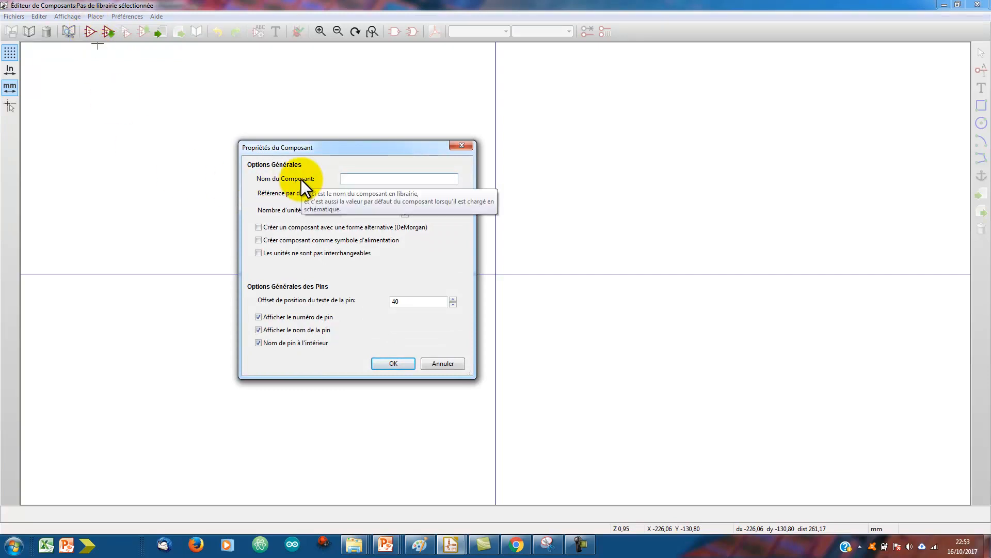
key("alt+Tab")
key("alt+Tab")
key("alt+Tab")
key("alt+Tab")
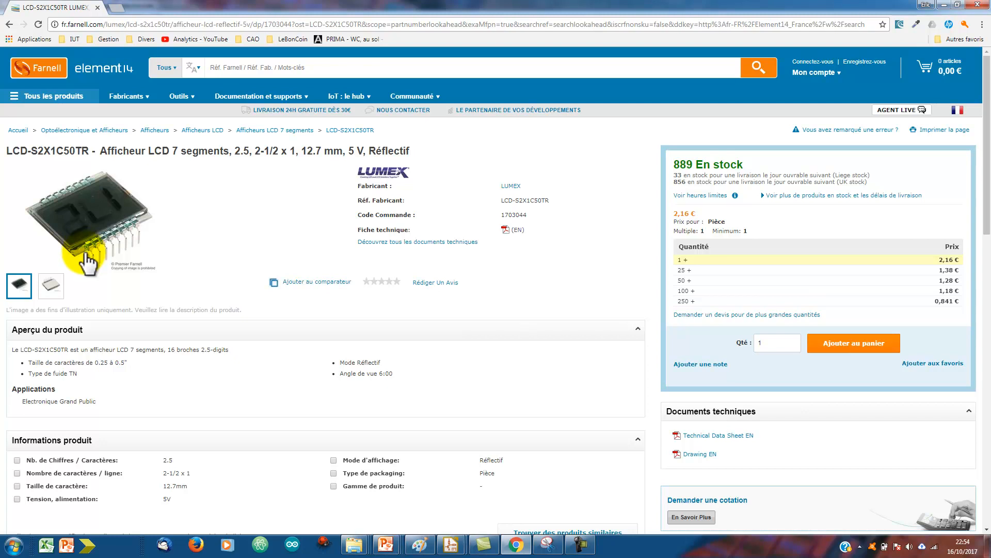
left_click_drag(89, 153, 7, 150)
key("ctrl+c")
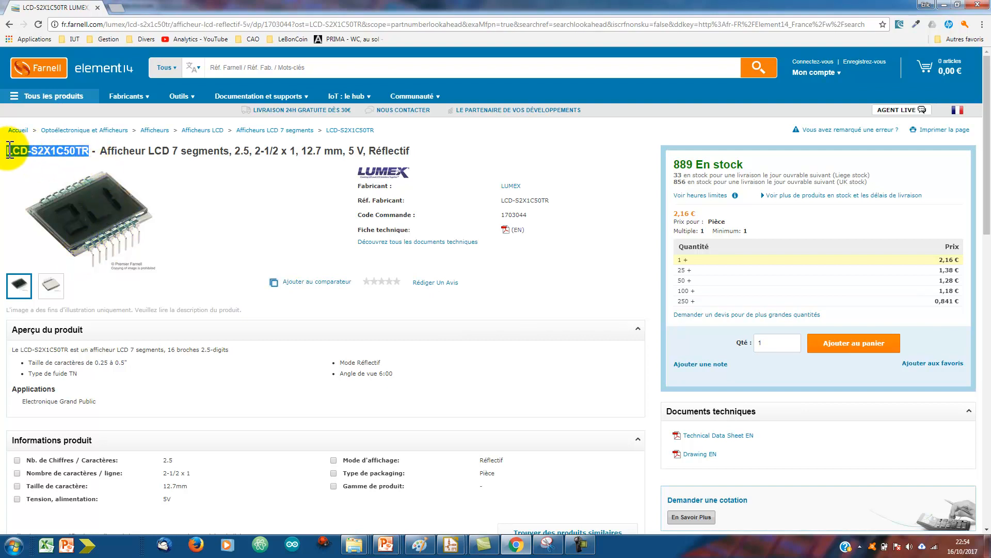
middle_click(368, 292)
key("Return")
key("ctrl+v")
Set the default reference to LCD and create the component with the remaining properties at their defaults.
double_click(347, 195)
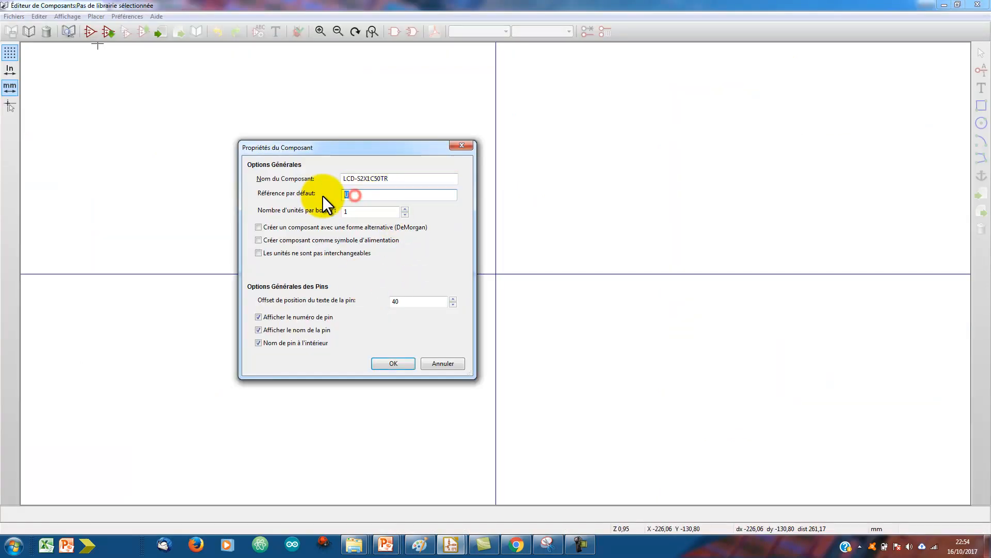
type("LCD")
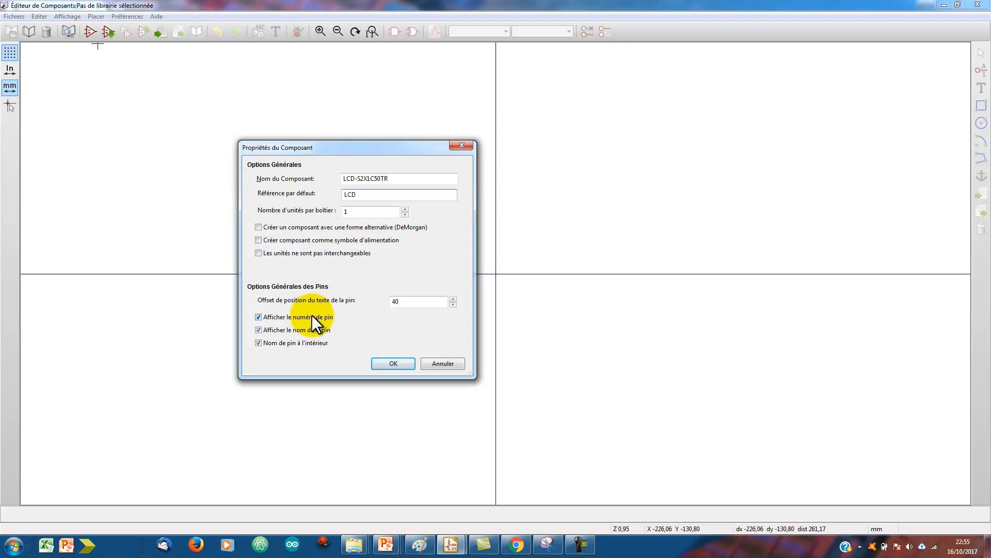
left_click(394, 363)
scroll(532, 268, "up", 2)
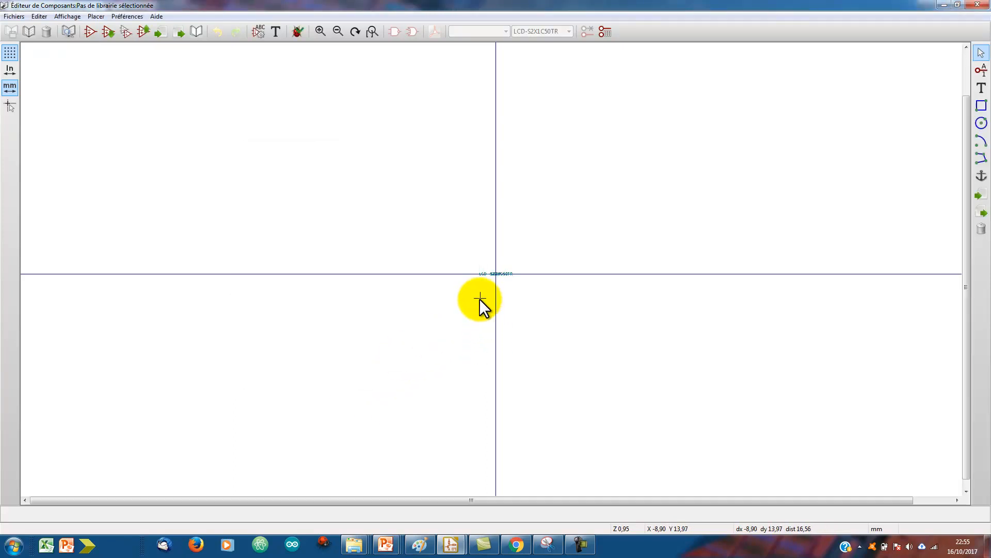
scroll(536, 237, "up", 2)
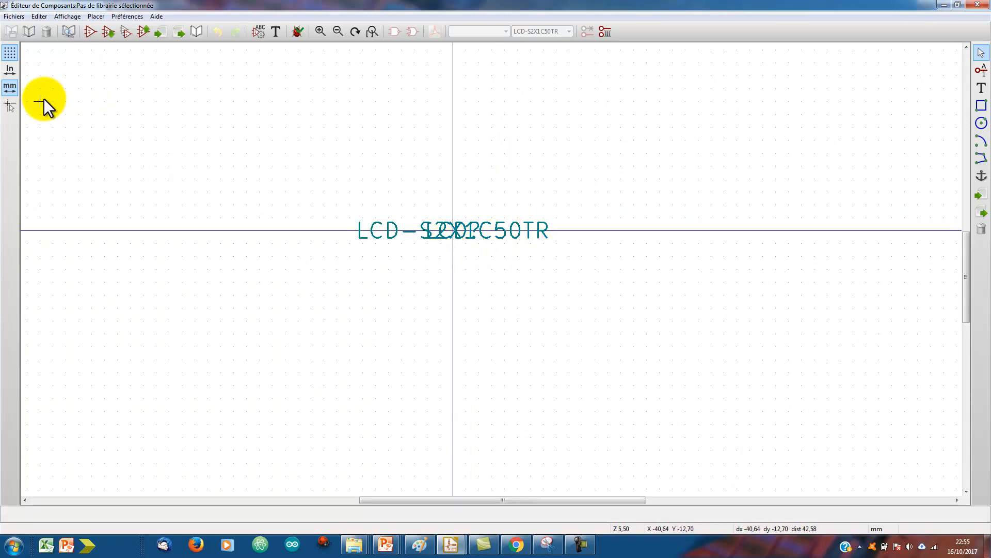
right_click(123, 117)
left_click(173, 224)
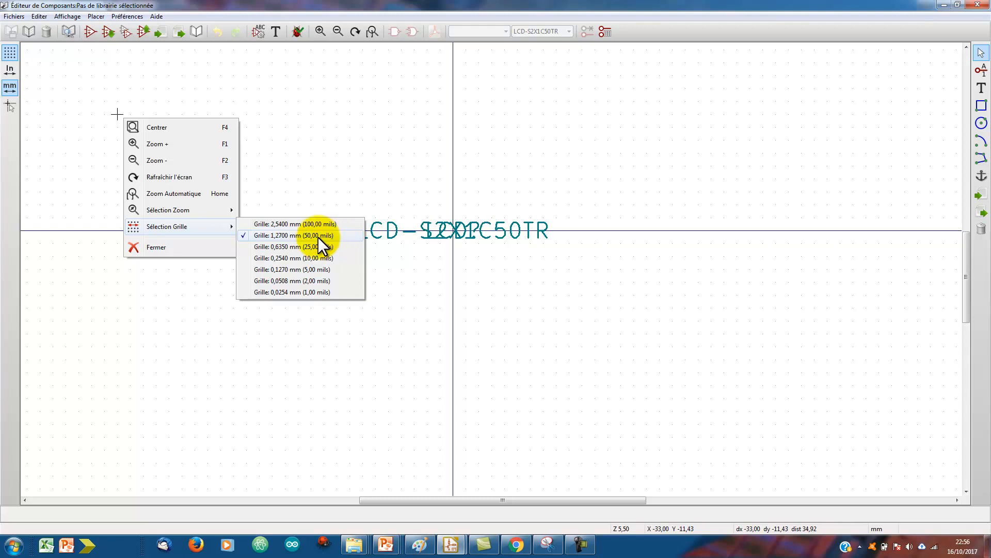
left_click(397, 152)
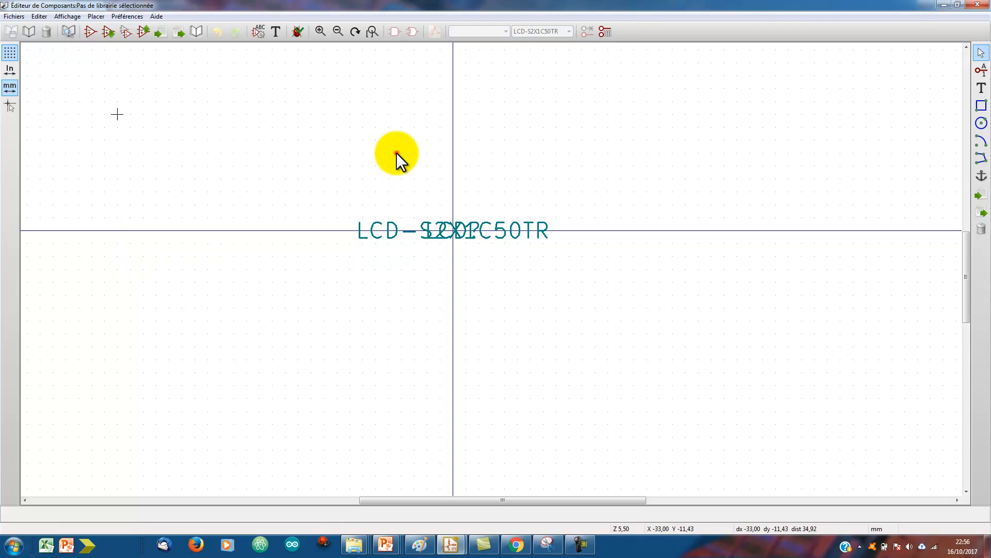
Move the value field LCD-S2X1C50TR above the origin and place the reference field LCD? just over it.
right_click(470, 233)
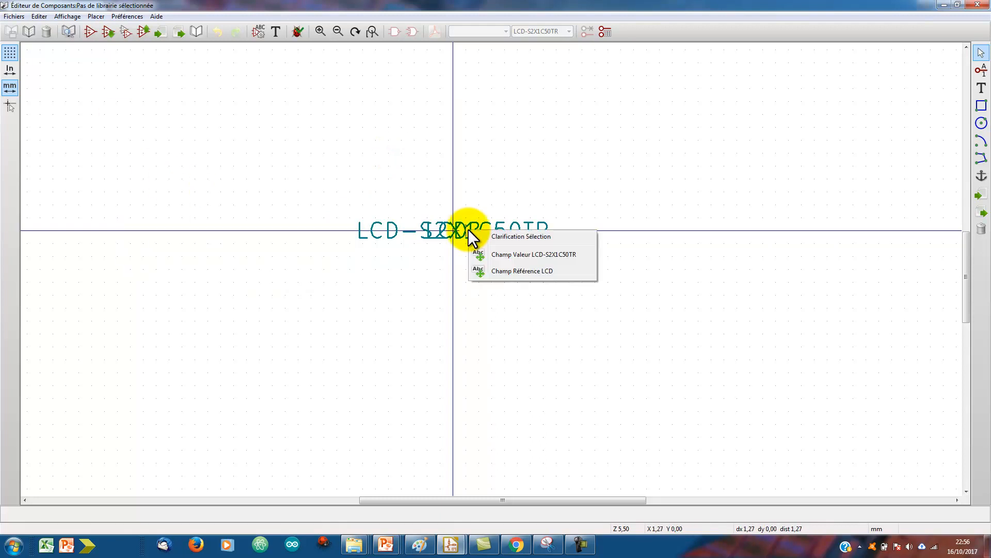
left_click(485, 255)
left_click(463, 150)
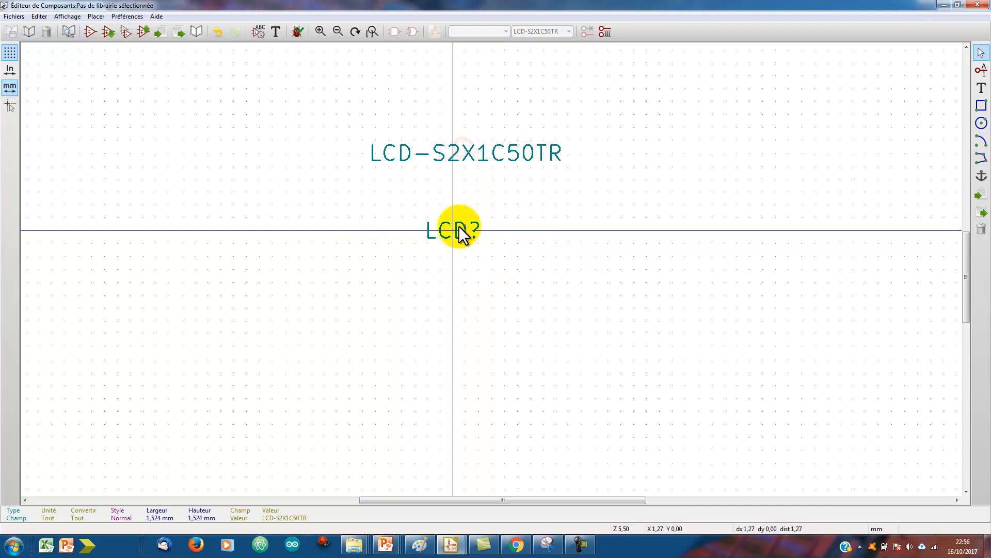
key("m")
left_click(451, 125)
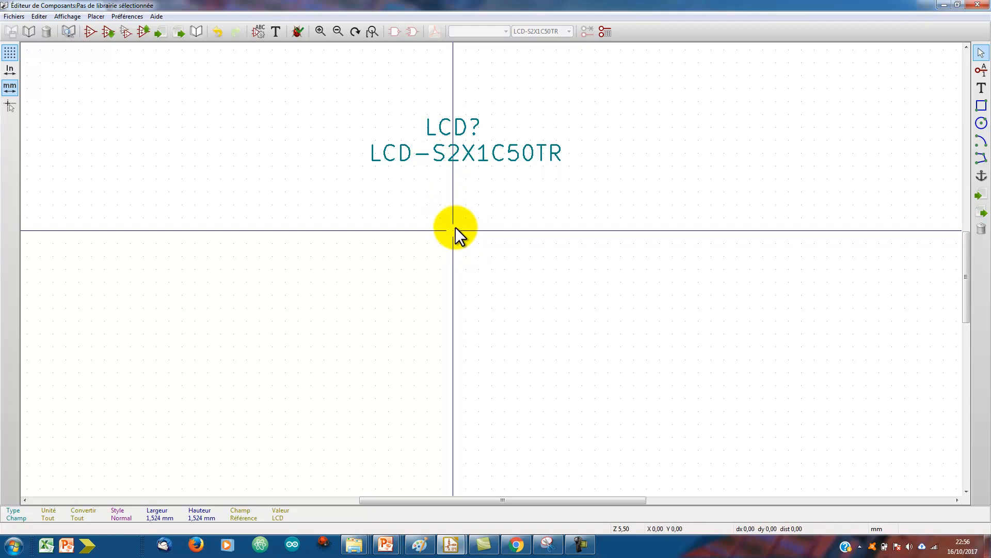
Switch to the browser and open the LCD-S2X1C50TR datasheet to examine the pin positions and the pin-to-segment table.
key("alt+Tab")
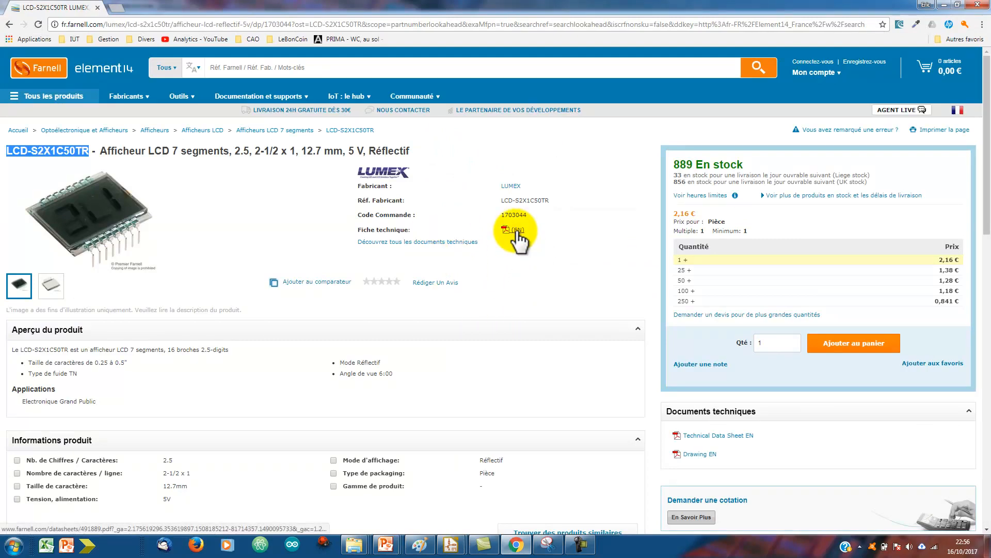
left_click(515, 231)
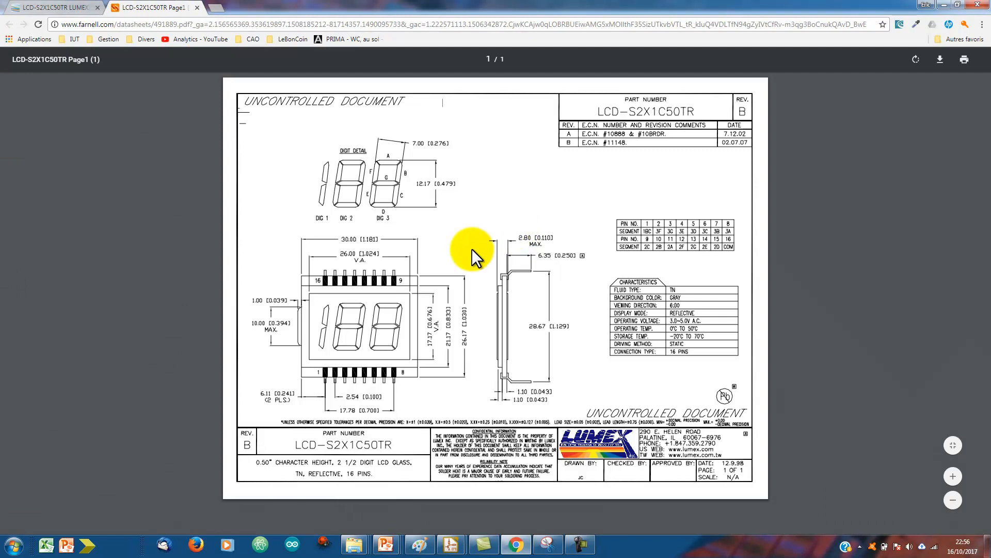
scroll(393, 315, "up", 2, "ctrl")
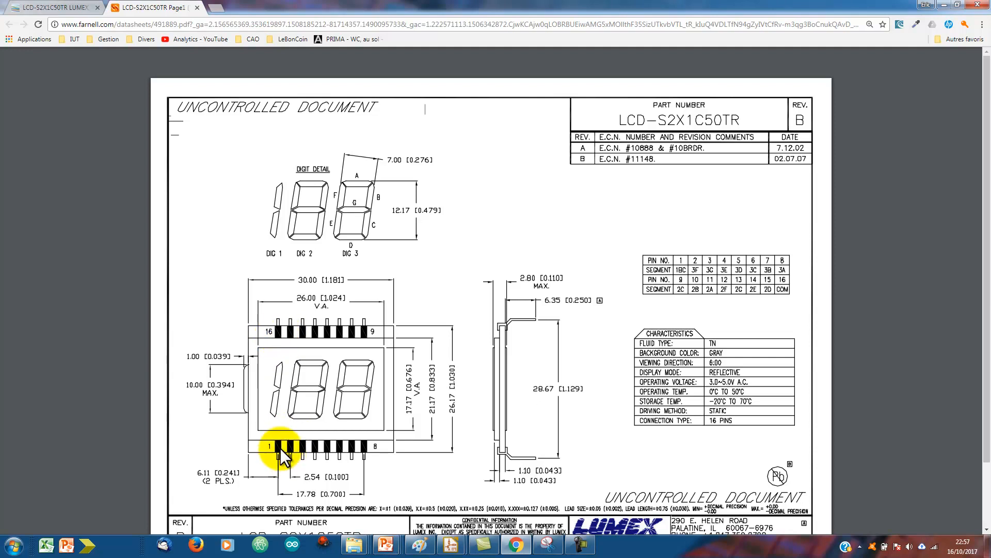
Return to the component editor and start a new pin at the origin with its orientation set to Haut.
key("alt+Tab")
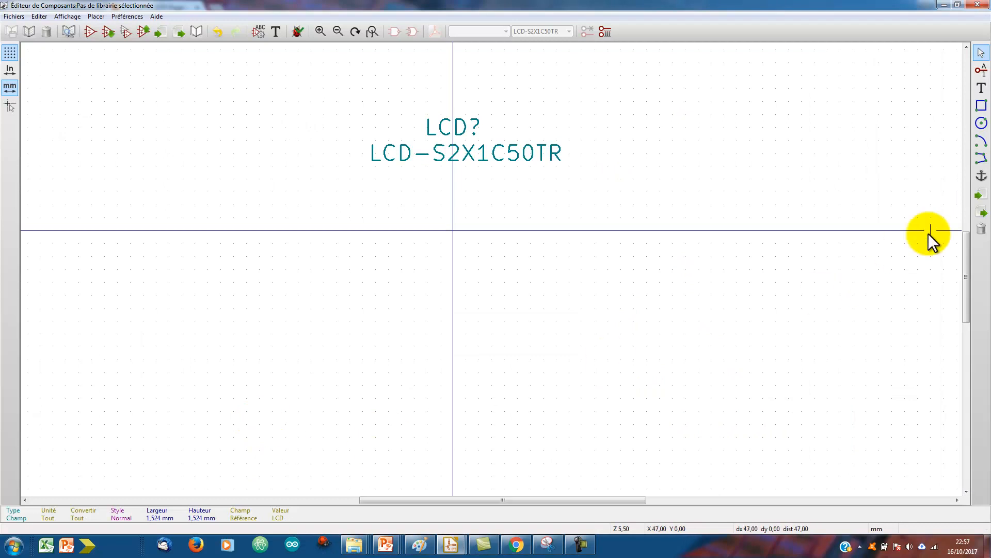
left_click(981, 70)
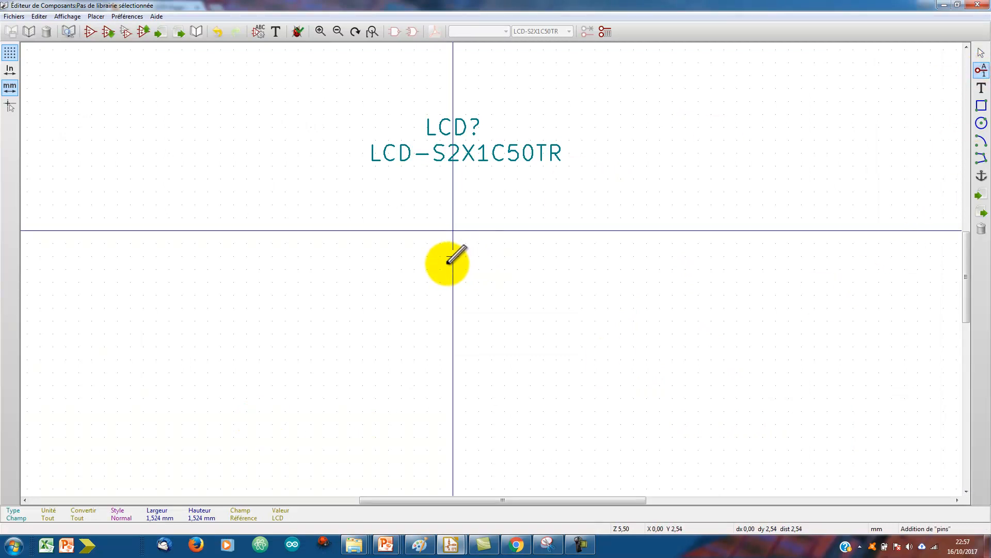
left_click(458, 229)
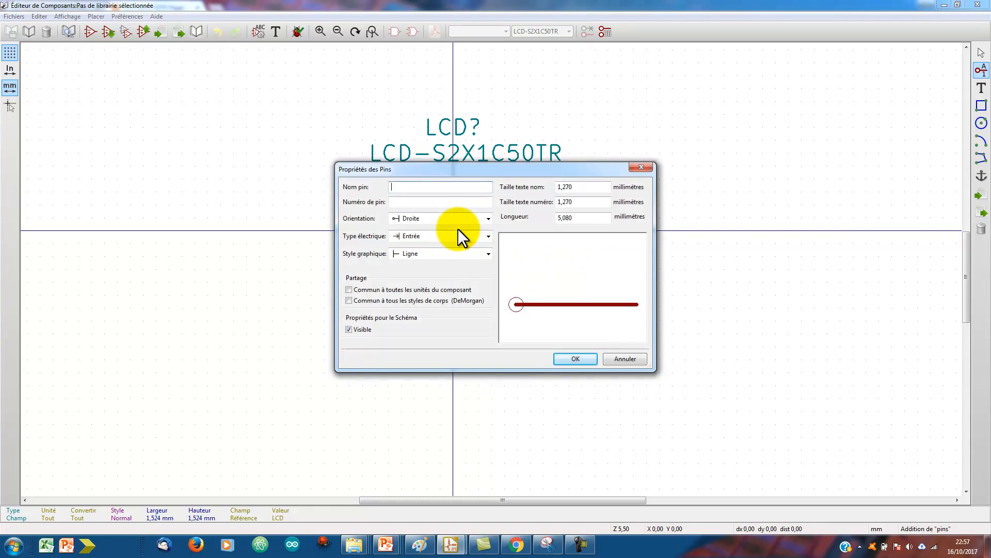
left_click(433, 218)
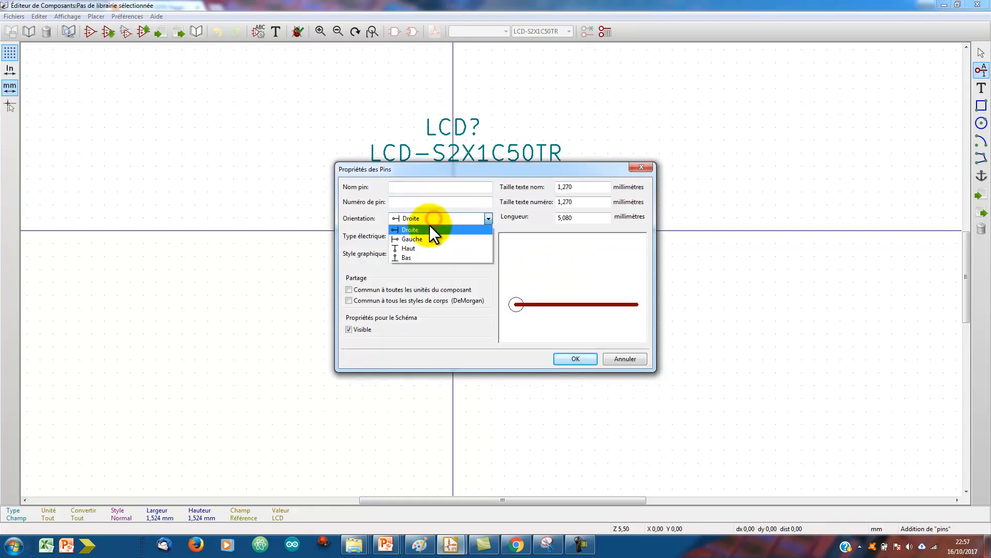
left_click(420, 247)
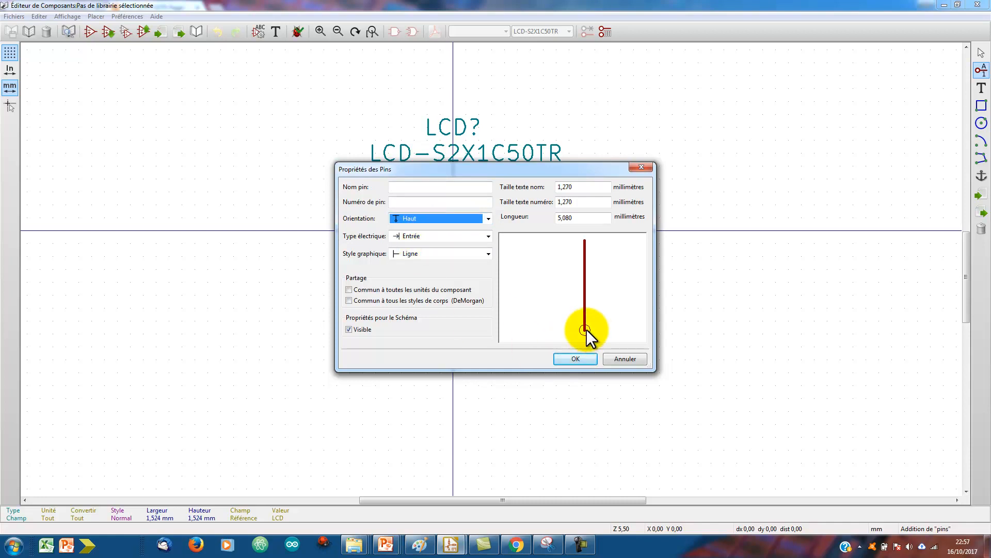
Set the new pin's name to 1BC and its number to 1.
left_click(402, 187)
type("1")
left_click(412, 202)
type("1BC")
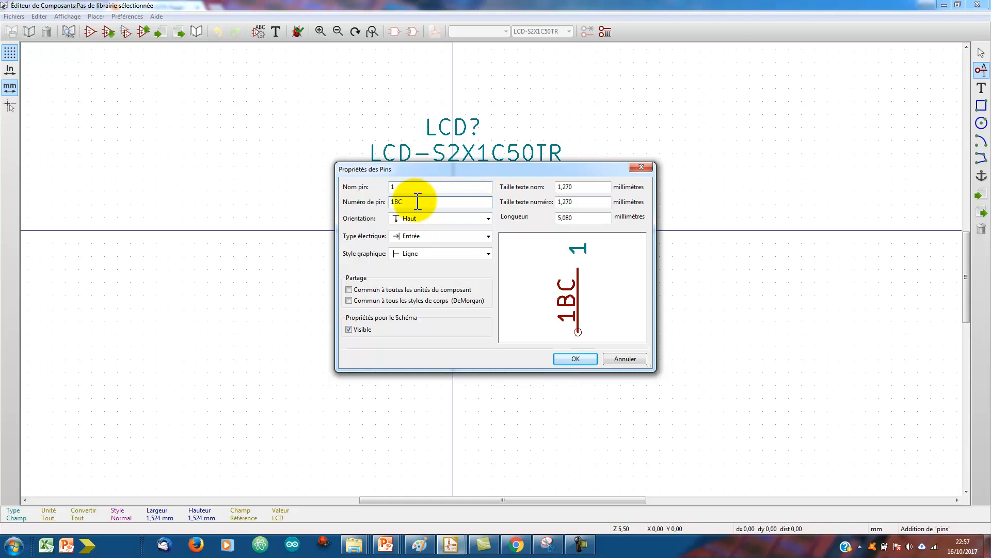
left_click(412, 187)
type("BC")
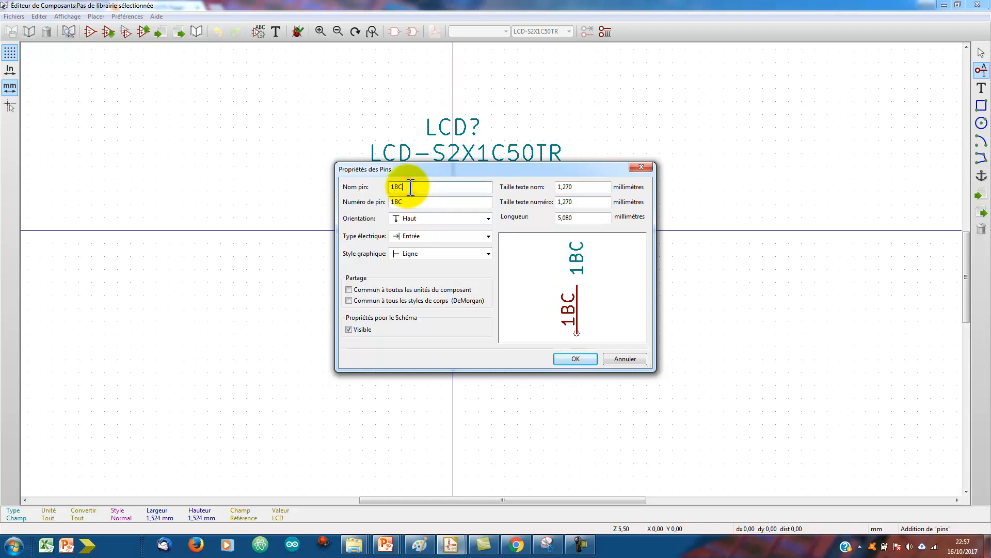
left_click(420, 202)
key("BackSpace")
key("BackSpace")
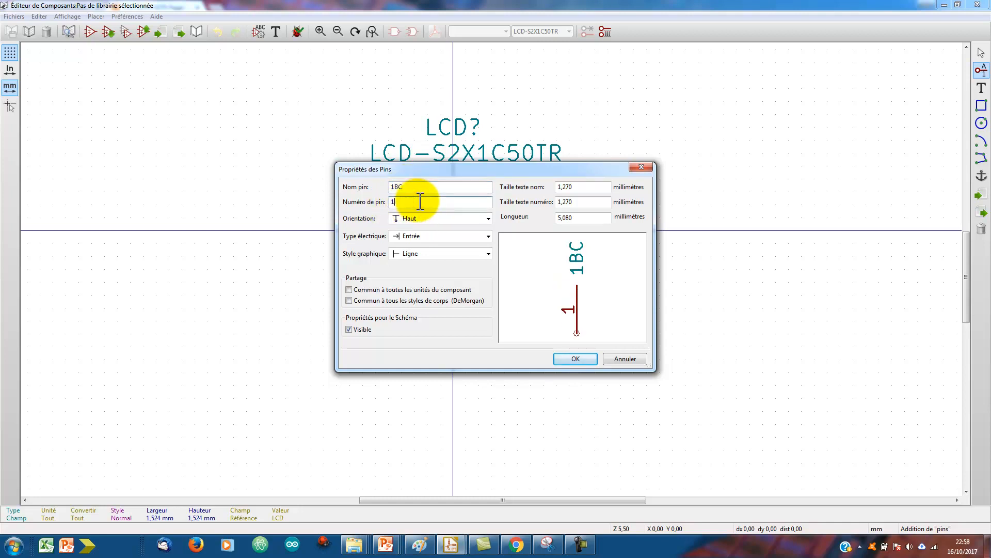
Set the pin's electrical type to Passive and place it below the origin, with its upper end on the horizontal axis.
left_click(423, 238)
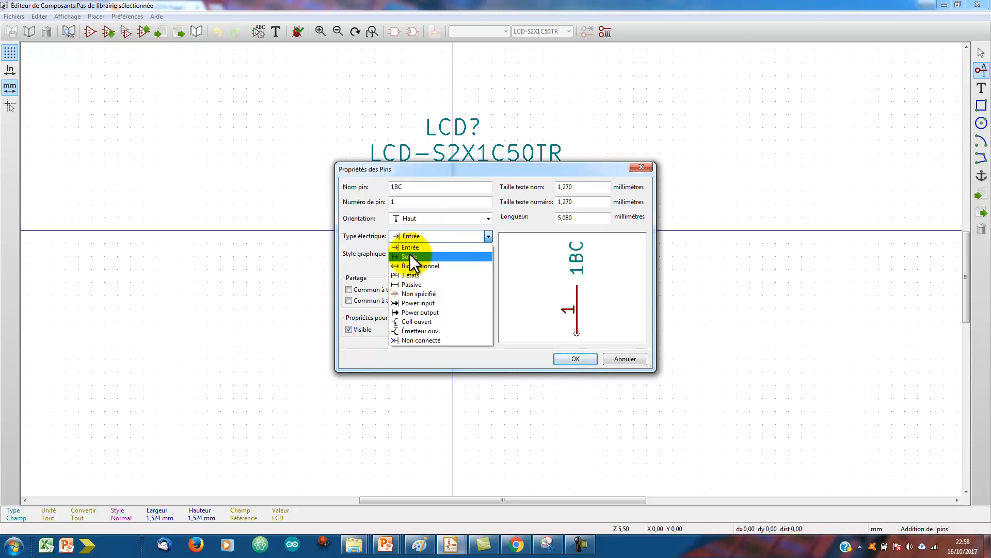
left_click(420, 286)
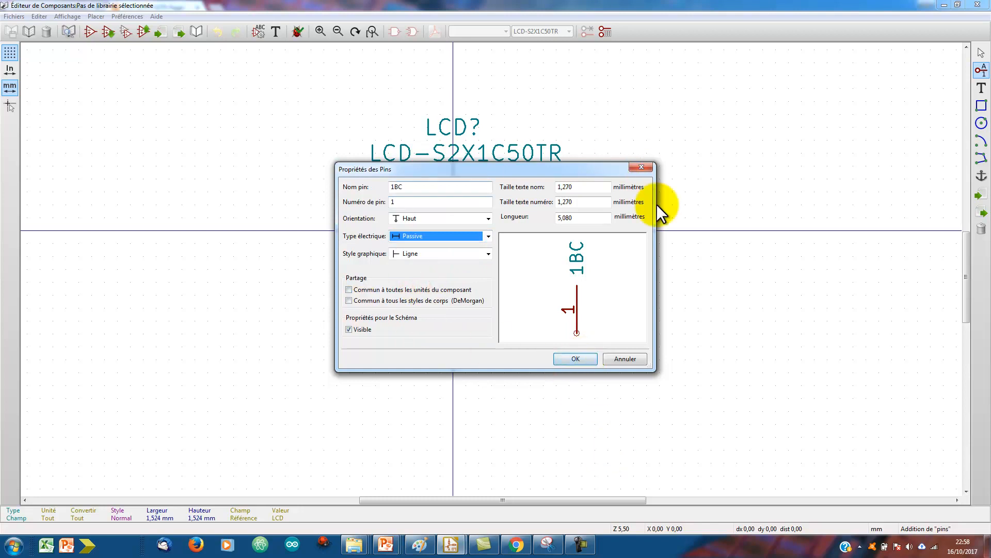
left_click(589, 360)
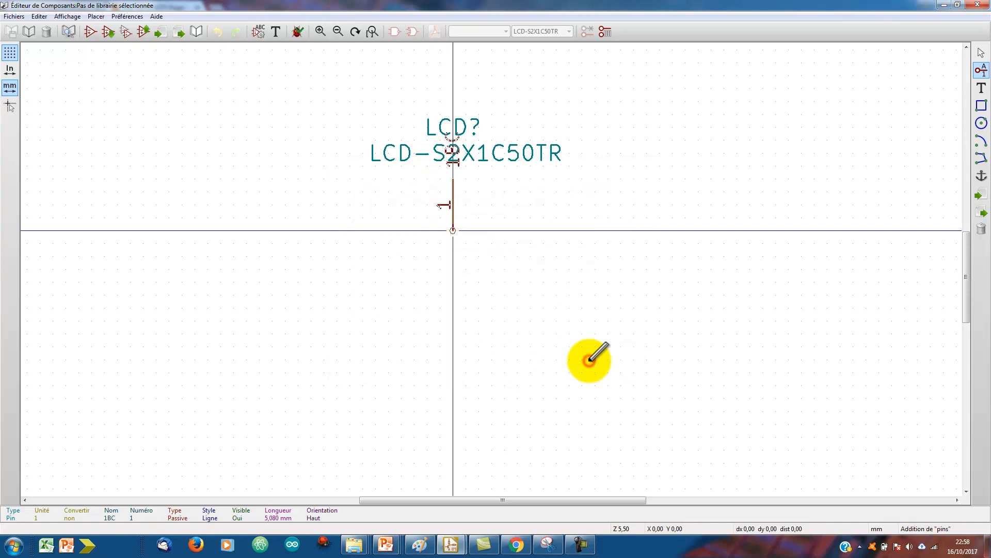
left_click(450, 282)
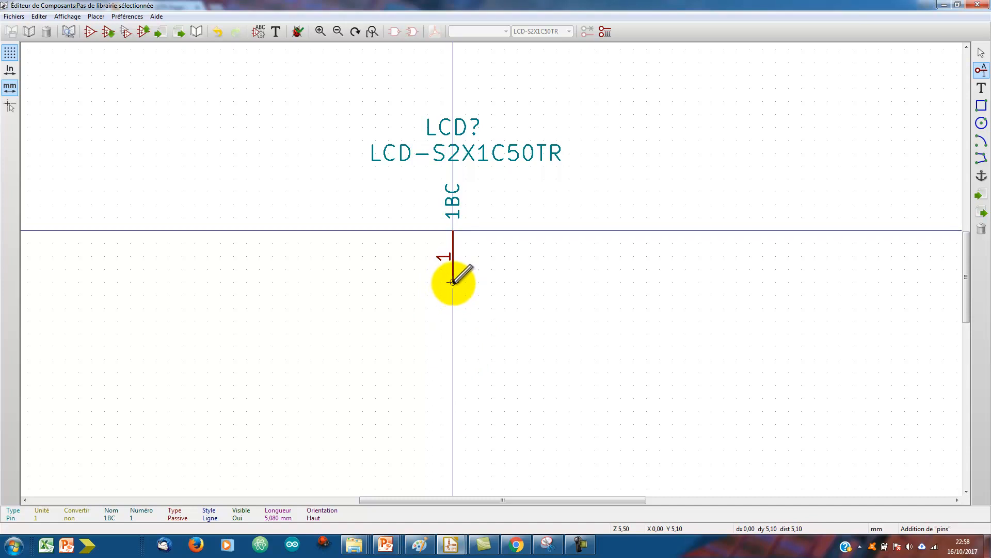
Move the value and reference fields to the left of pin 1, keeping the reference above the value.
left_click_drag(478, 150, 326, 232)
left_click_drag(446, 127, 285, 205)
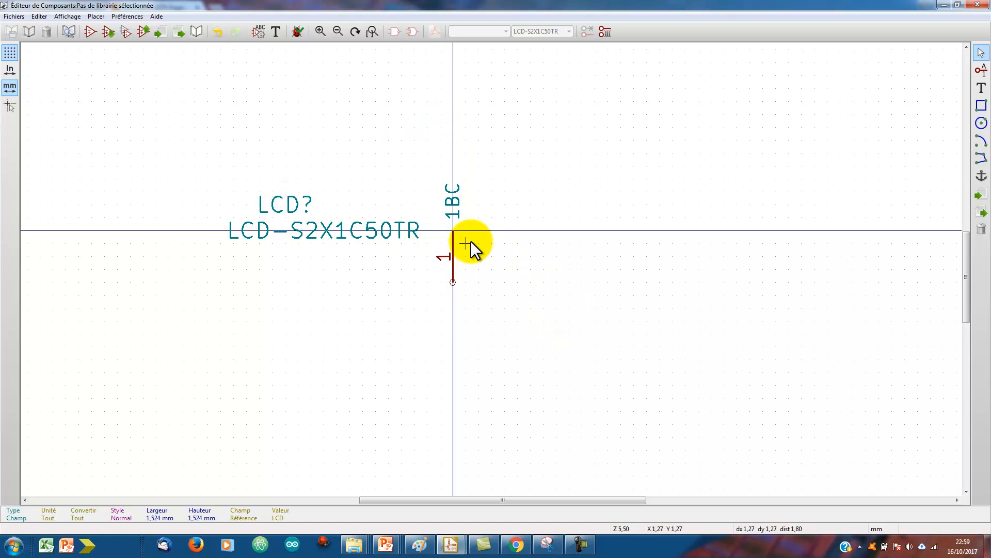
Check pin 2's segment in the datasheet and add pin 2, named 3F, two grid points to the right of pin 1.
key("alt+Tab")
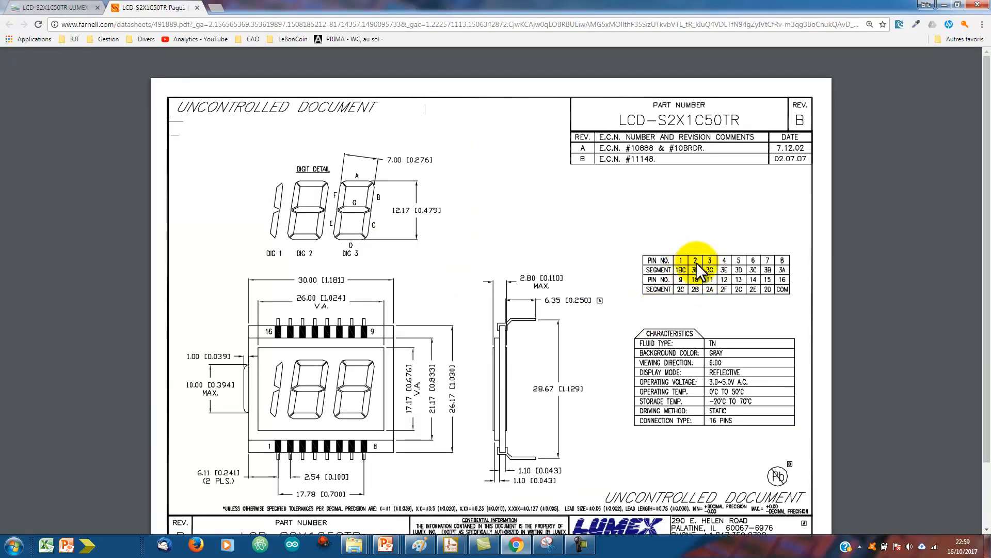
key("alt+Tab")
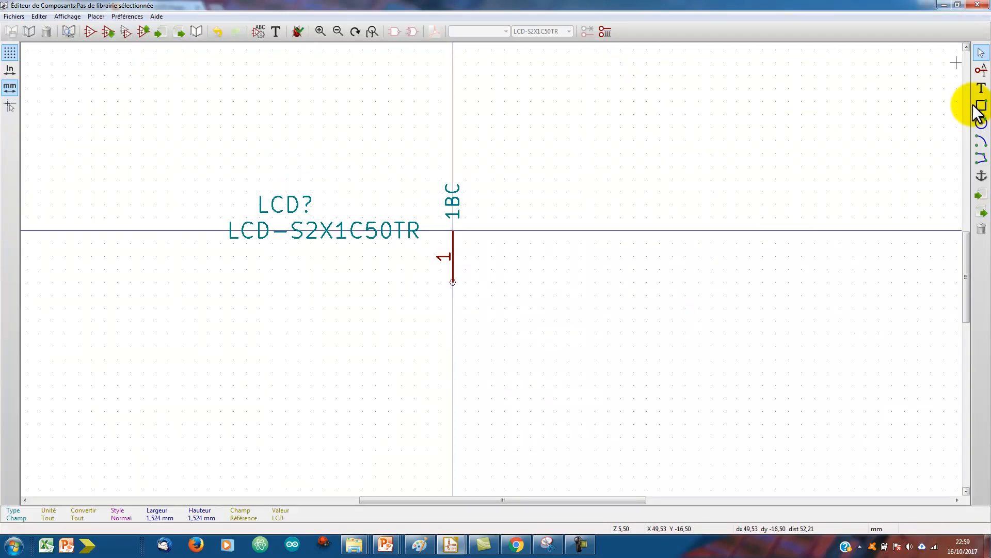
left_click(981, 71)
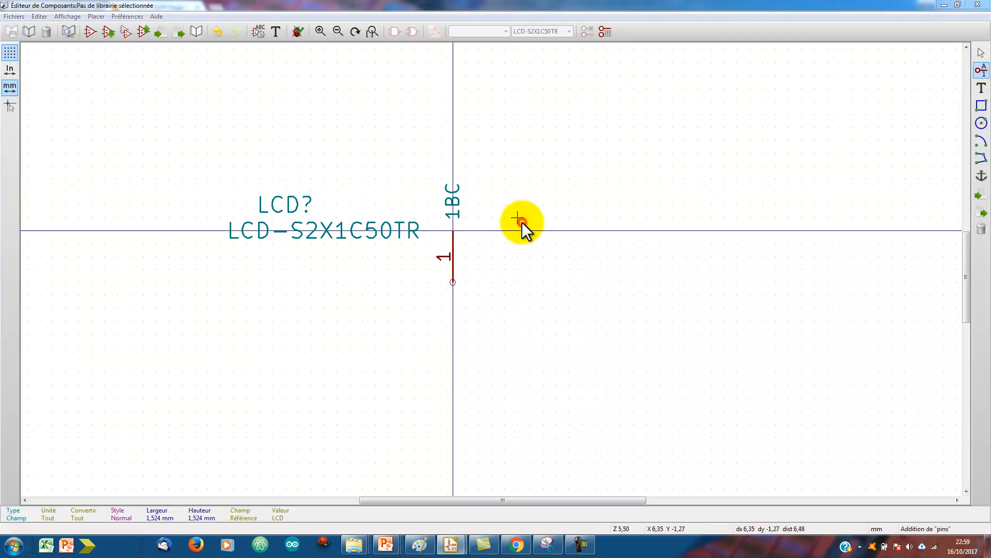
left_click(522, 217)
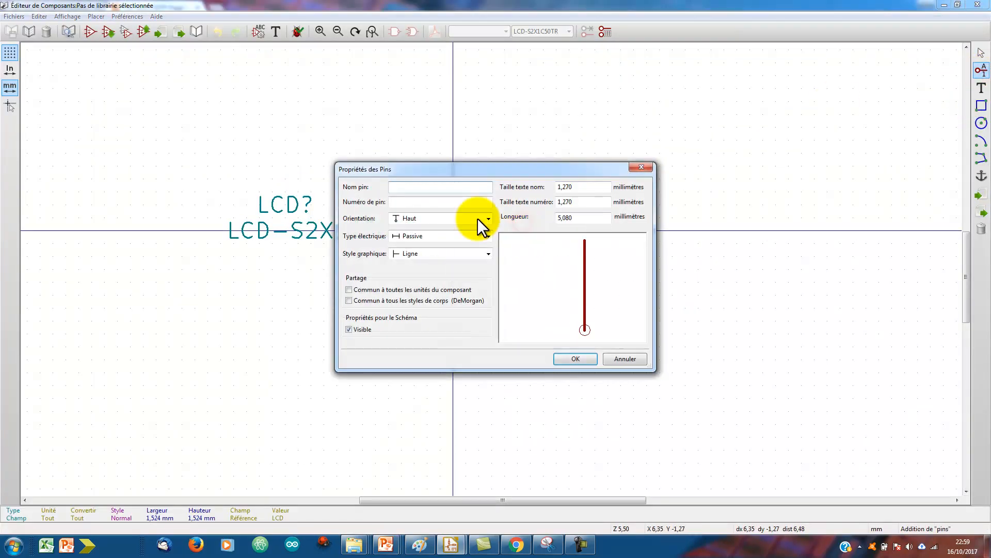
left_click(413, 187)
type("3F")
key("Tab")
type("2")
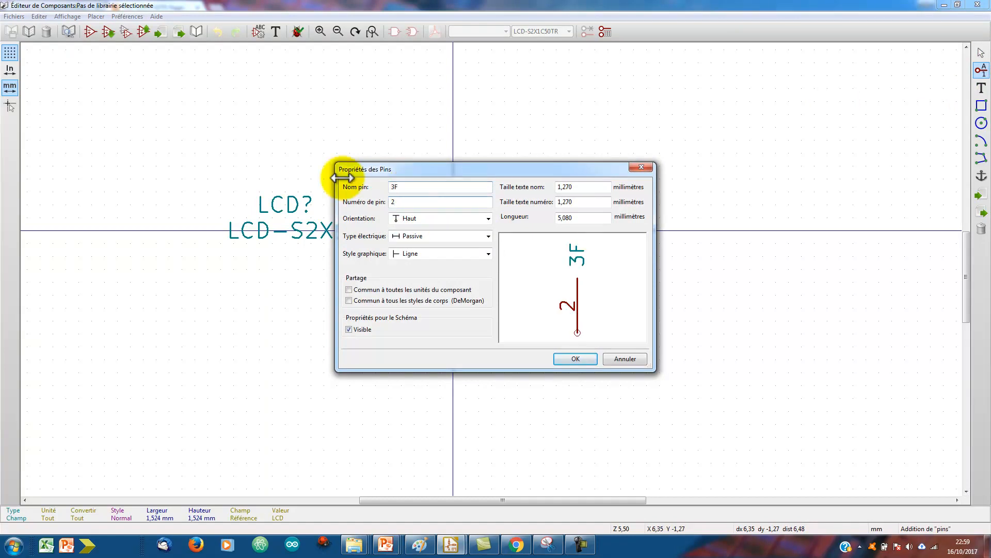
left_click(560, 358)
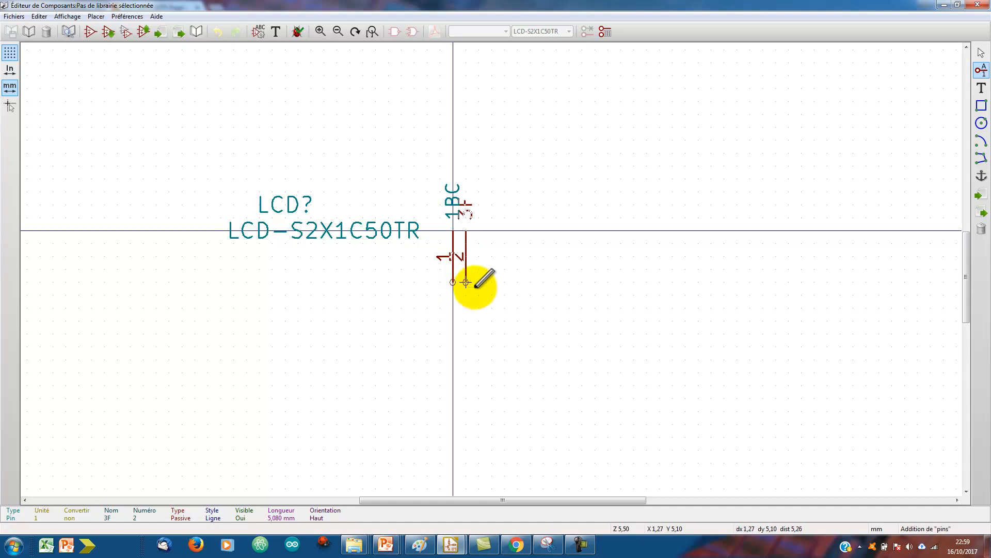
left_click(478, 281)
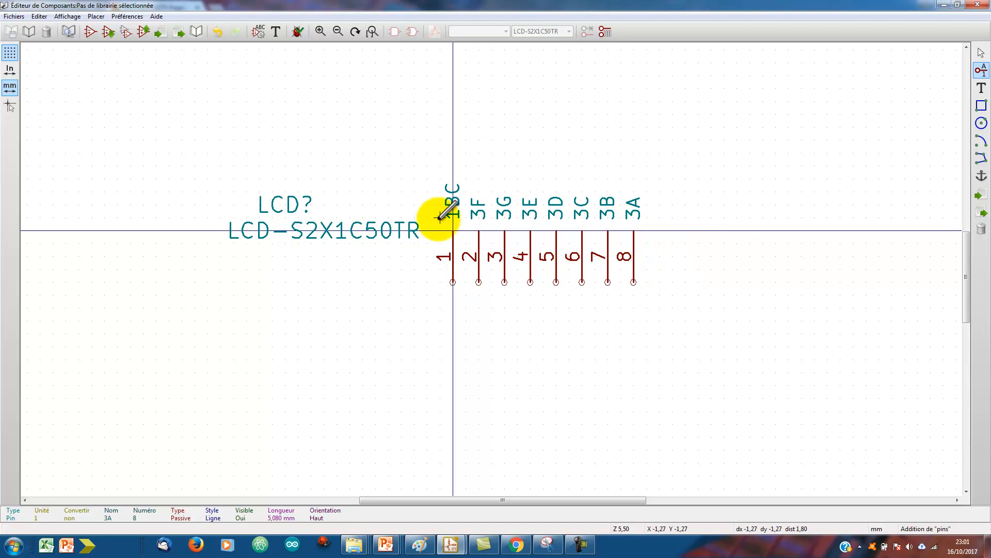
Check the package drawing in the datasheet and draw the body rectangle above pins 1 to 8, about 23 mm wide and 19 mm high.
key("alt+Tab")
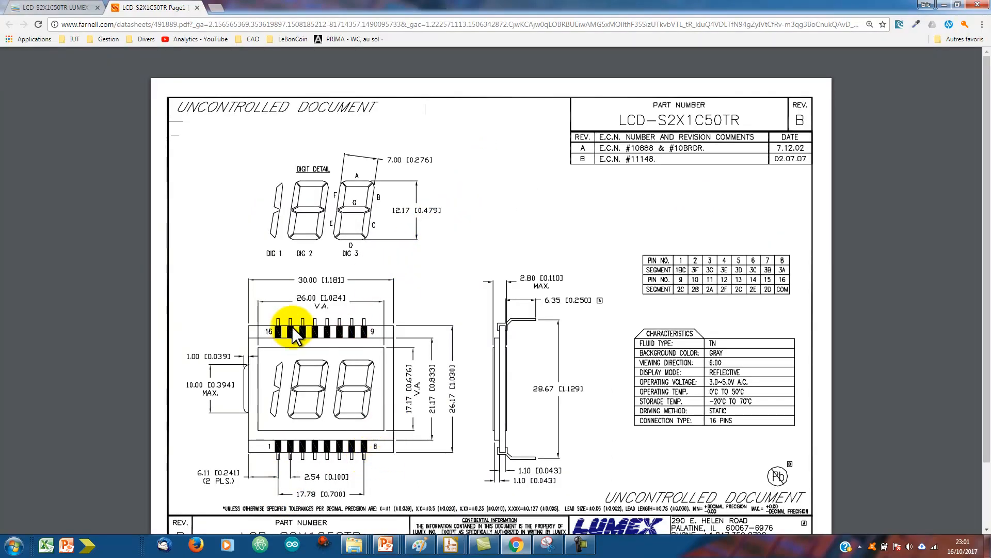
key("alt+Tab")
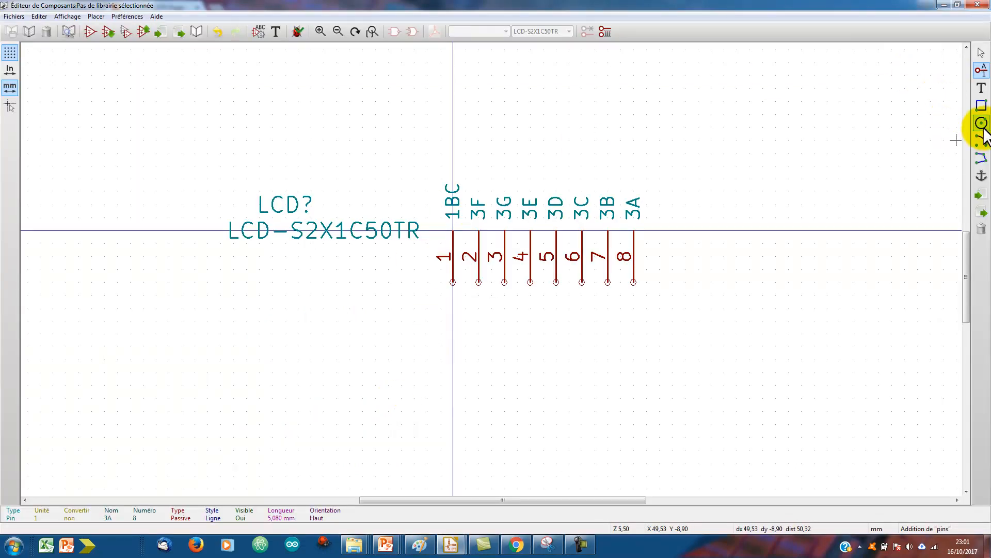
left_click(981, 105)
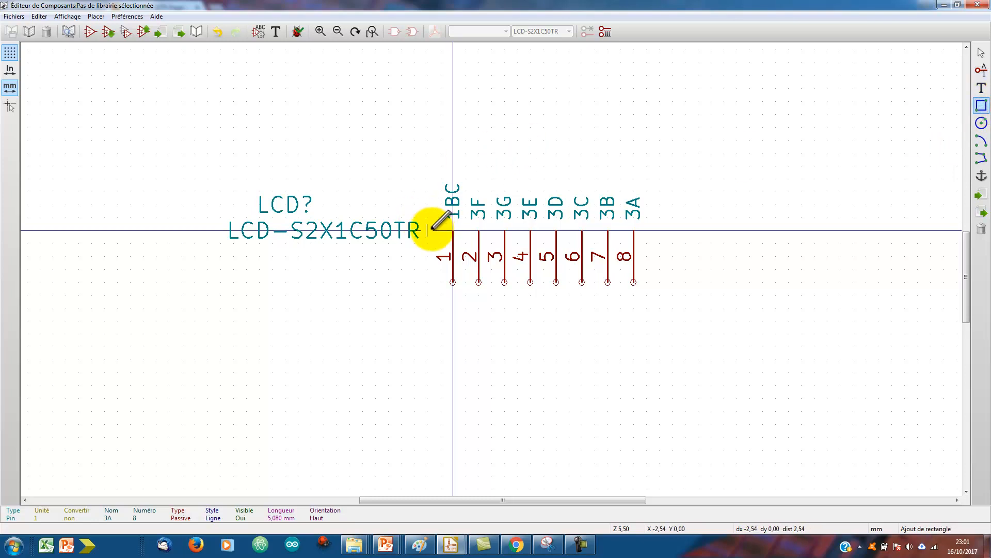
left_click(431, 229)
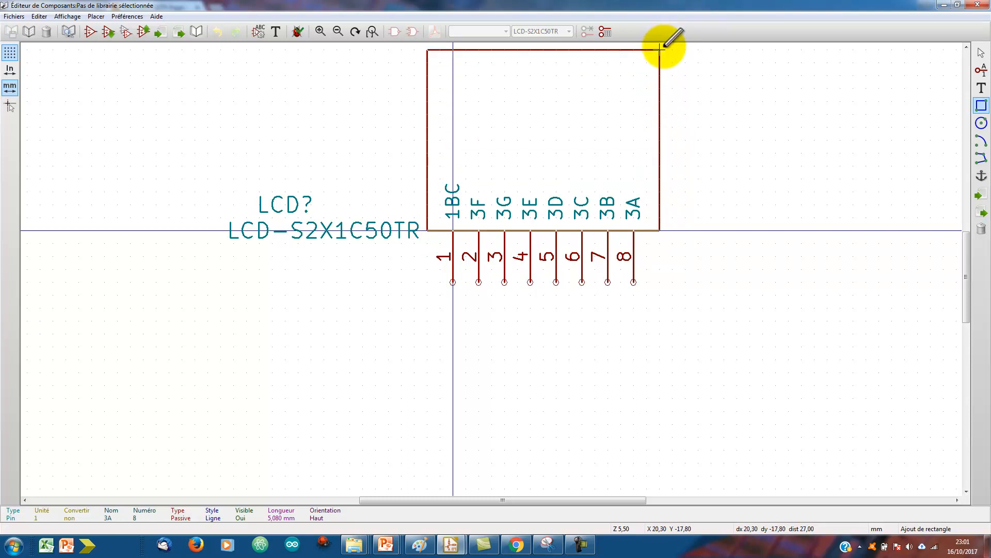
left_click(660, 49)
scroll(677, 171, "up", 2)
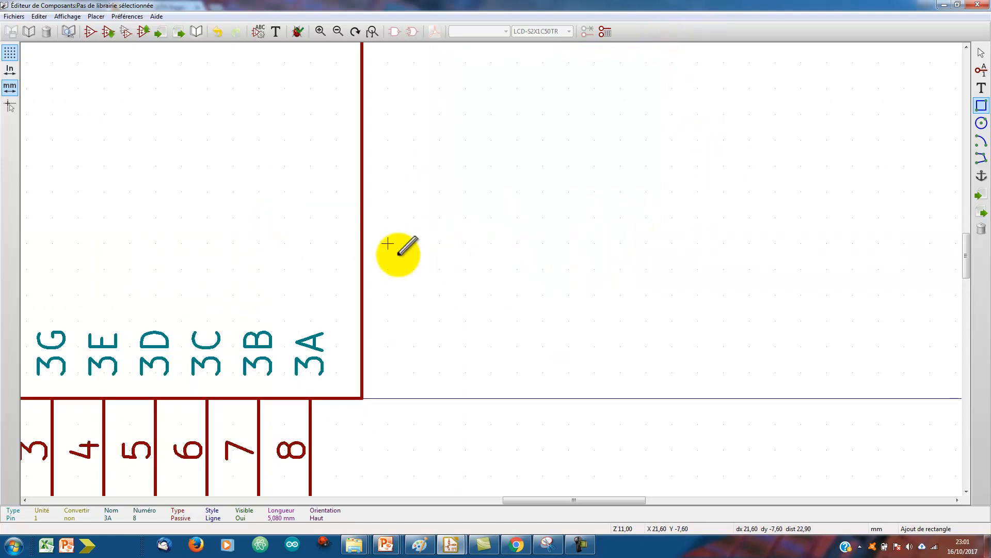
scroll(405, 250, "down", 3)
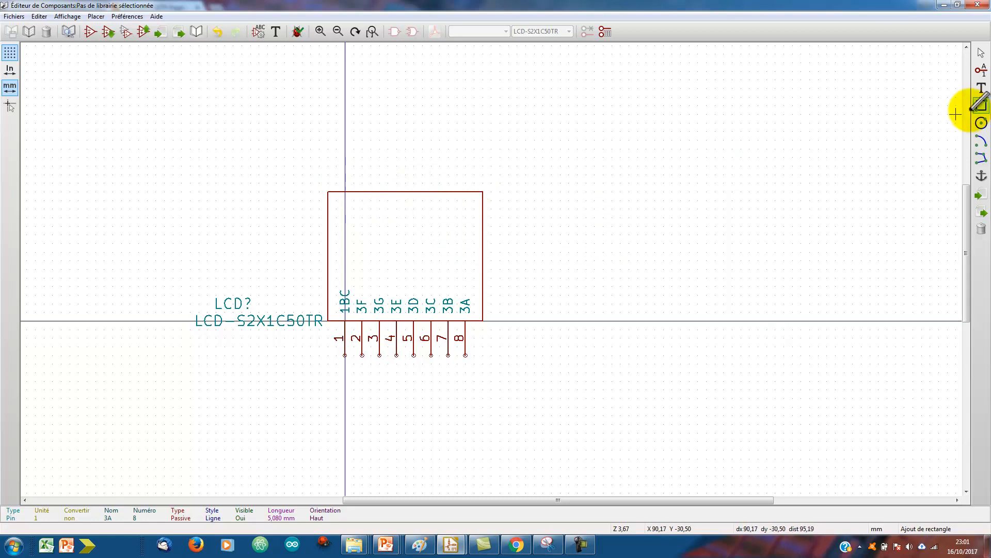
Start a new pin with its orientation set to Bas and check the datasheet's pin table for pins 9 to 16.
left_click(981, 70)
left_click(607, 239)
left_click(422, 216)
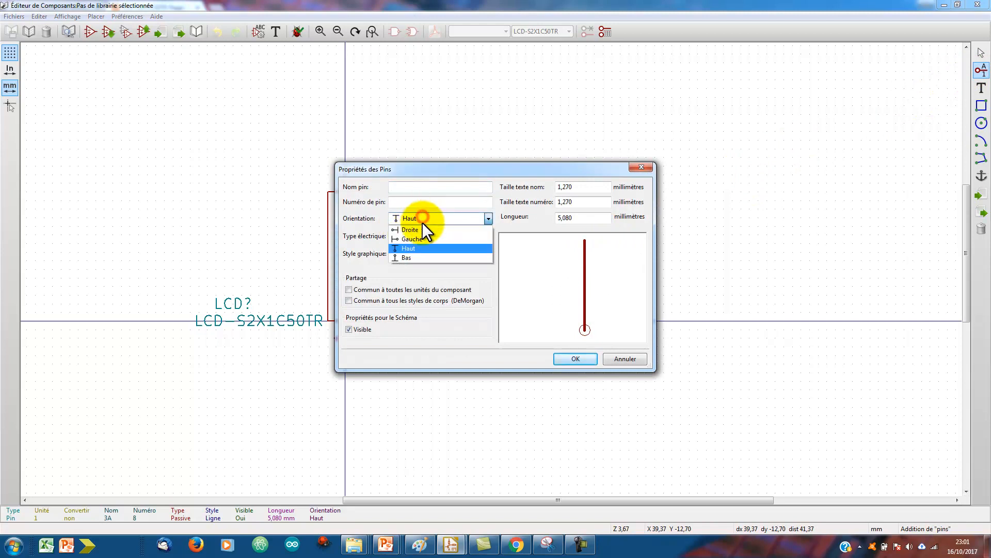
left_click(422, 259)
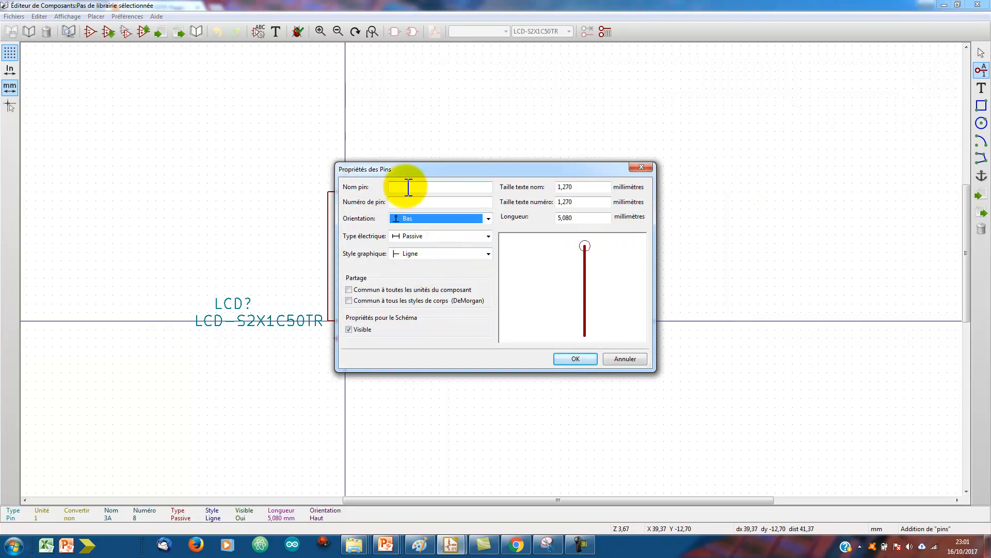
key("alt+Tab")
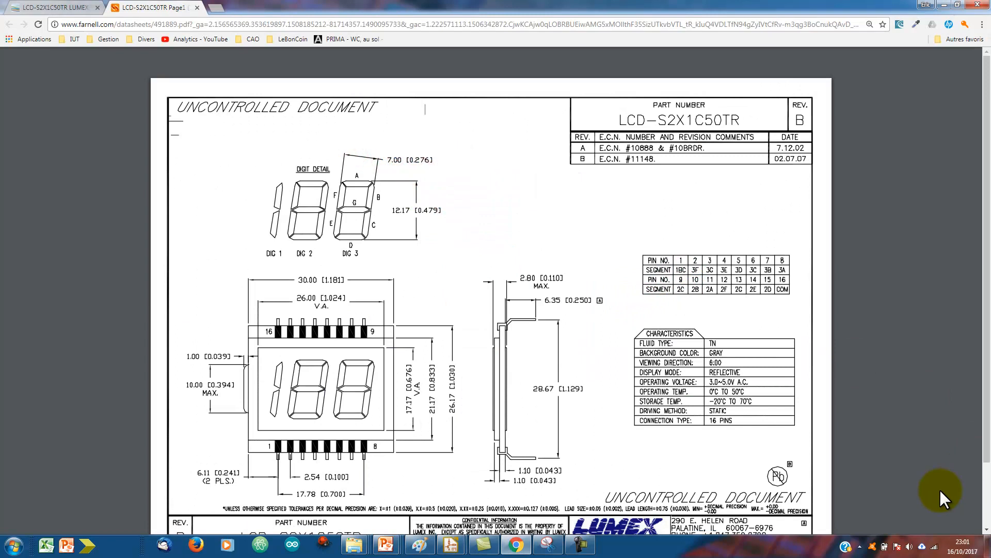
key("alt+Tab")
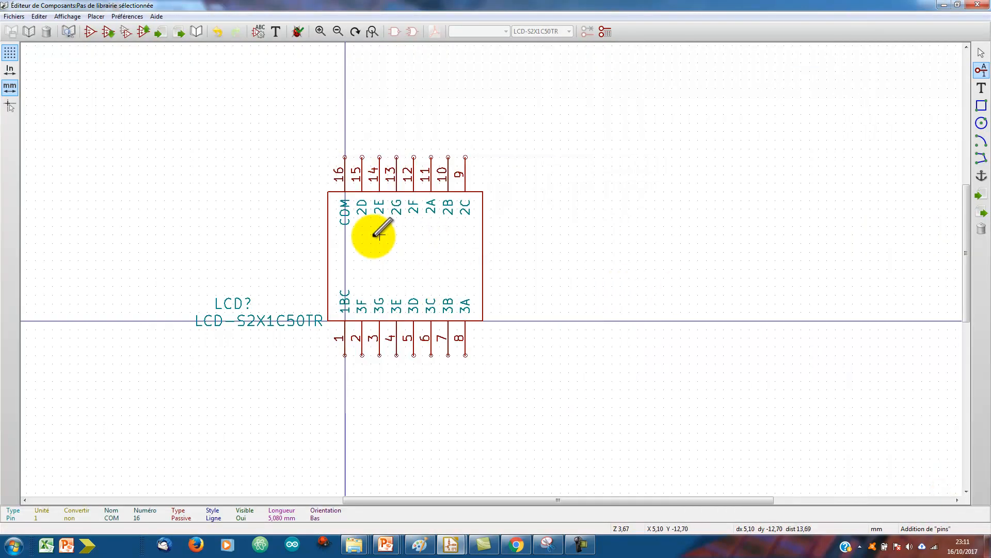
Check the digit drawing in the datasheet and set the editor grid to 0,2540 mm (10 mils).
scroll(367, 235, "up", 1)
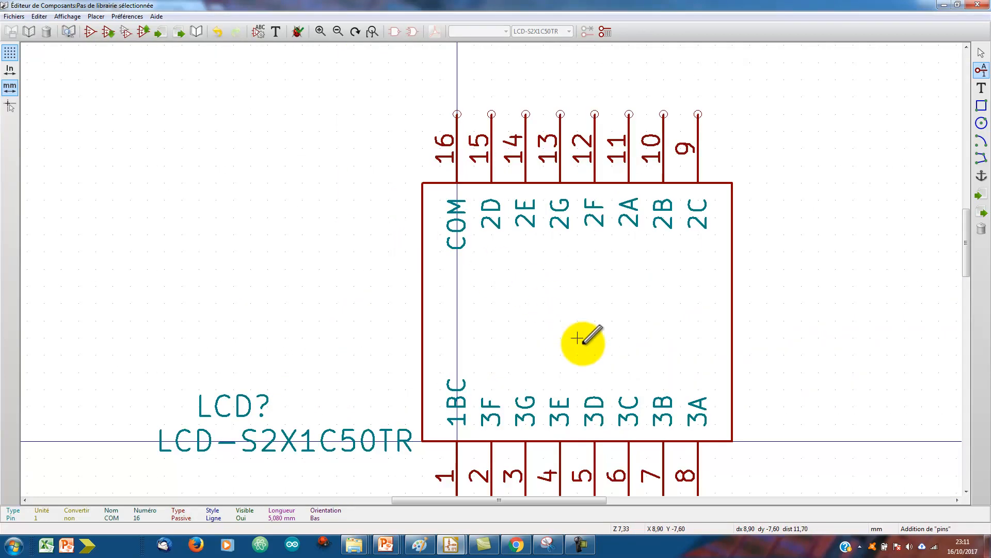
key("alt+Tab")
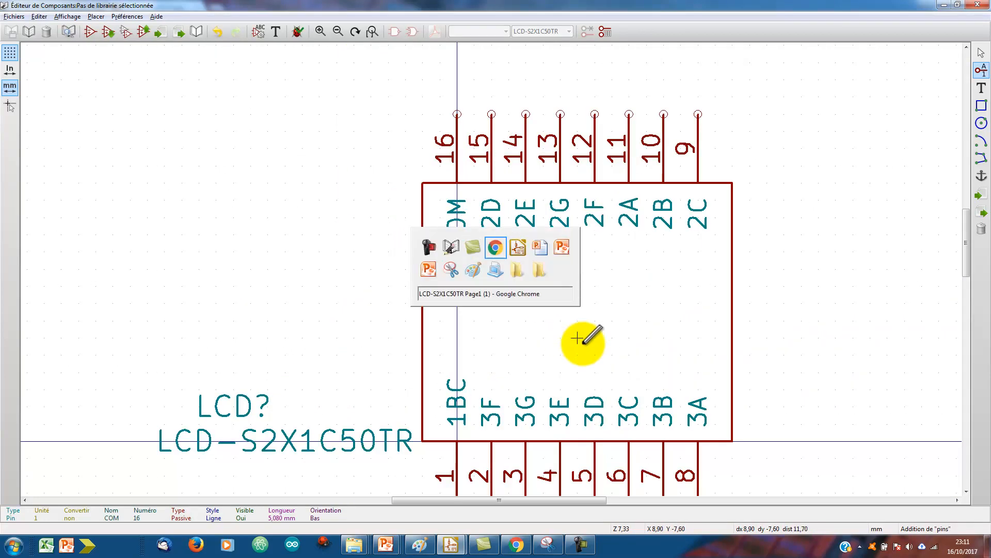
key("alt+Tab")
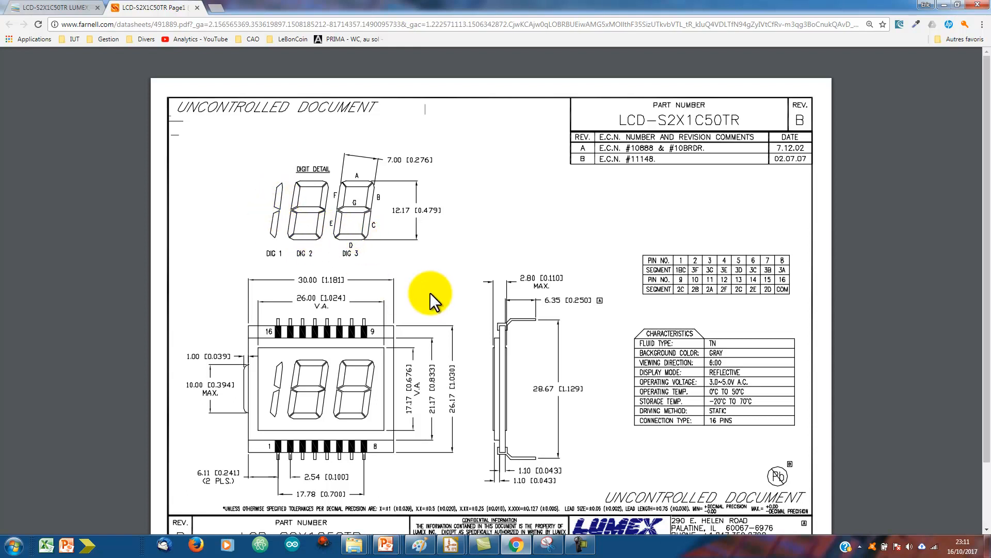
key("alt+Tab")
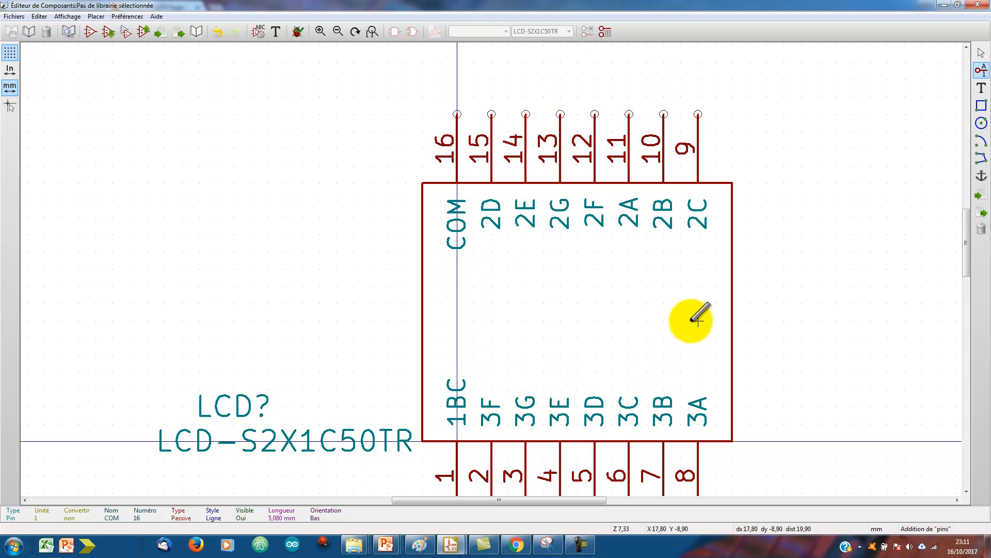
right_click(474, 302)
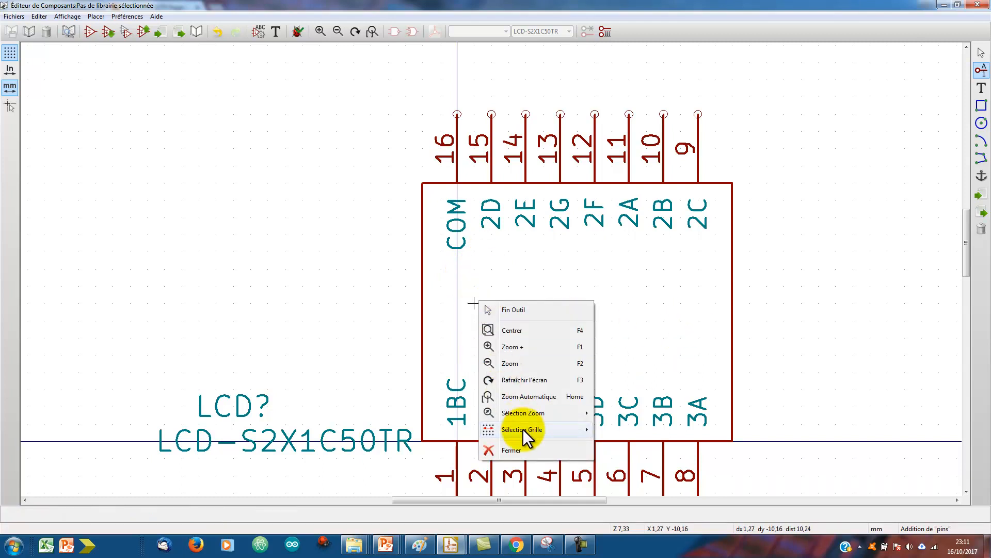
mouse_move(522, 429)
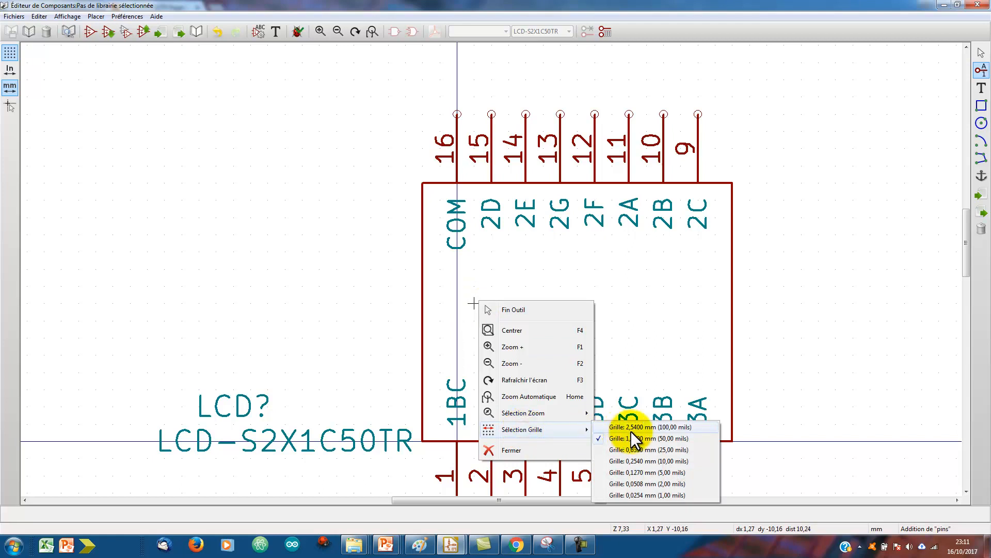
left_click(632, 459)
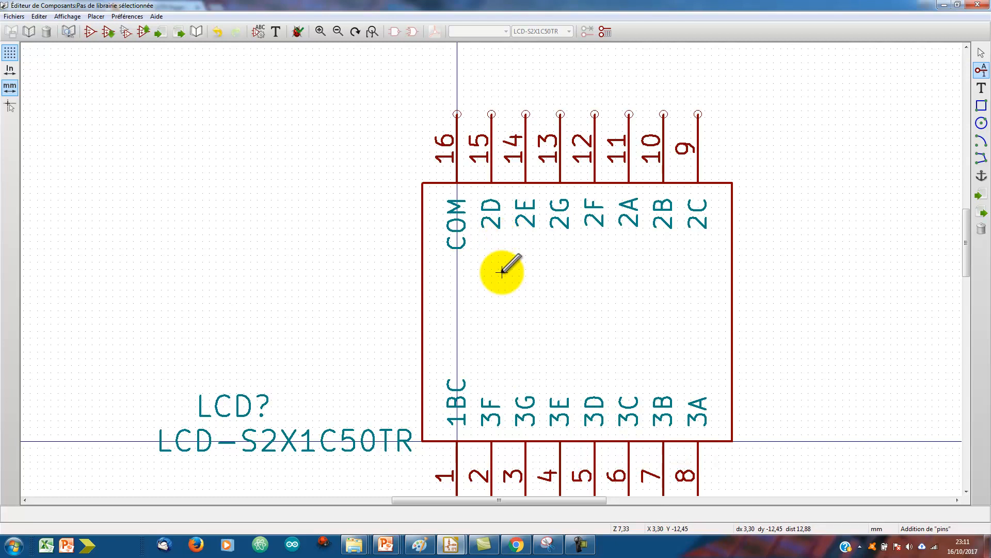
scroll(505, 272, "up", 1)
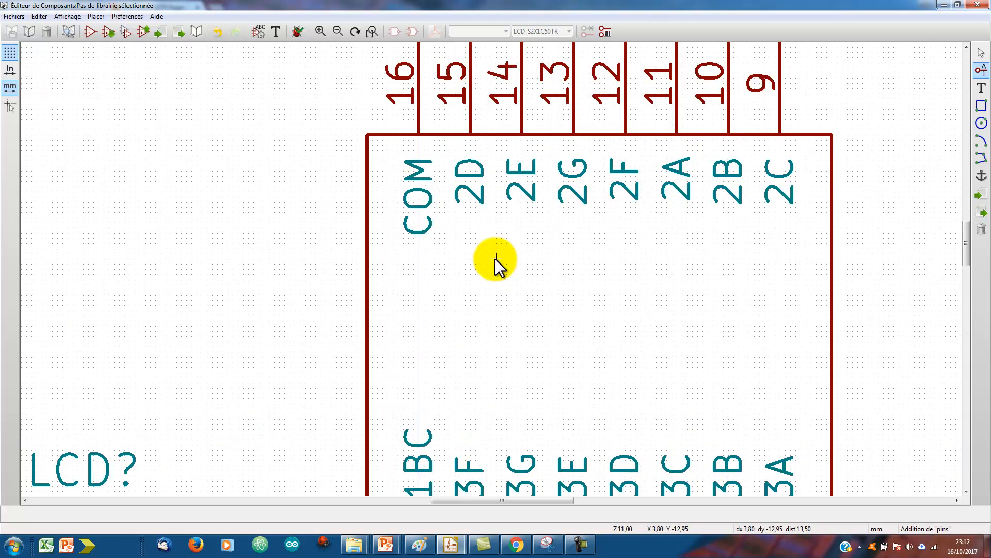
Set the editor grid to 0,6350 mm (25 mils).
right_click(494, 258)
mouse_move(542, 388)
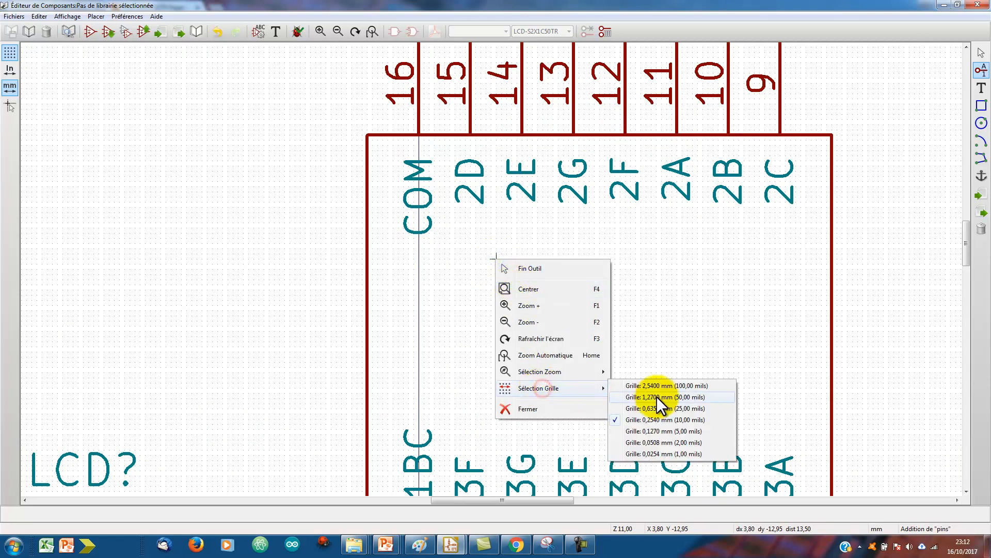
left_click(658, 408)
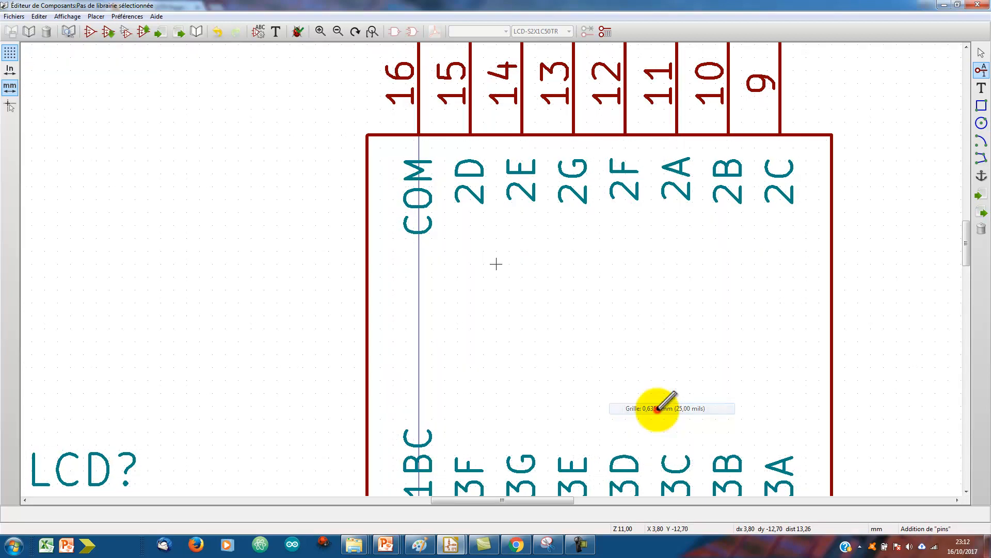
Draw a closed vertical six-sided display segment below pin 15's name, about 1.3 mm wide and 4.4 mm high, with pointed ends.
scroll(536, 291, "down", 2)
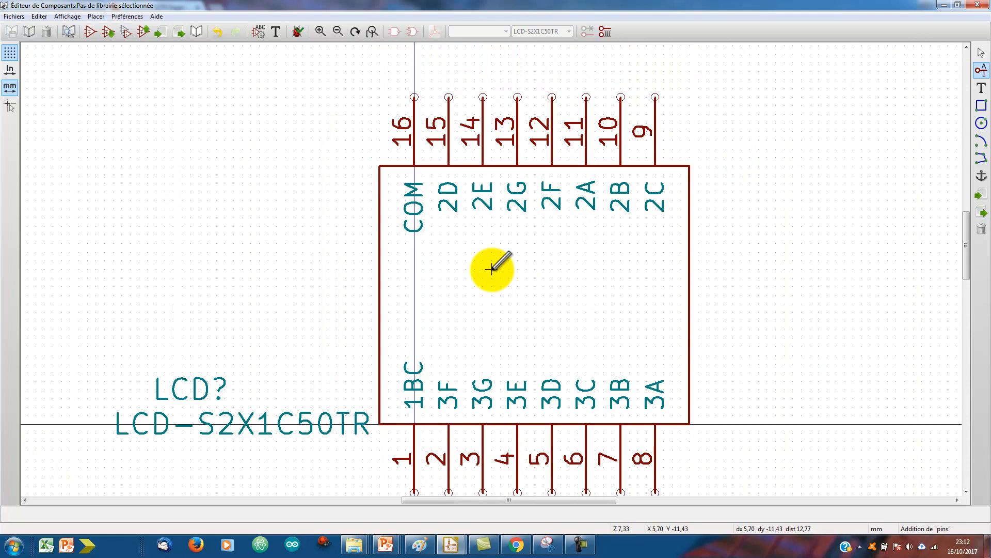
left_click(981, 159)
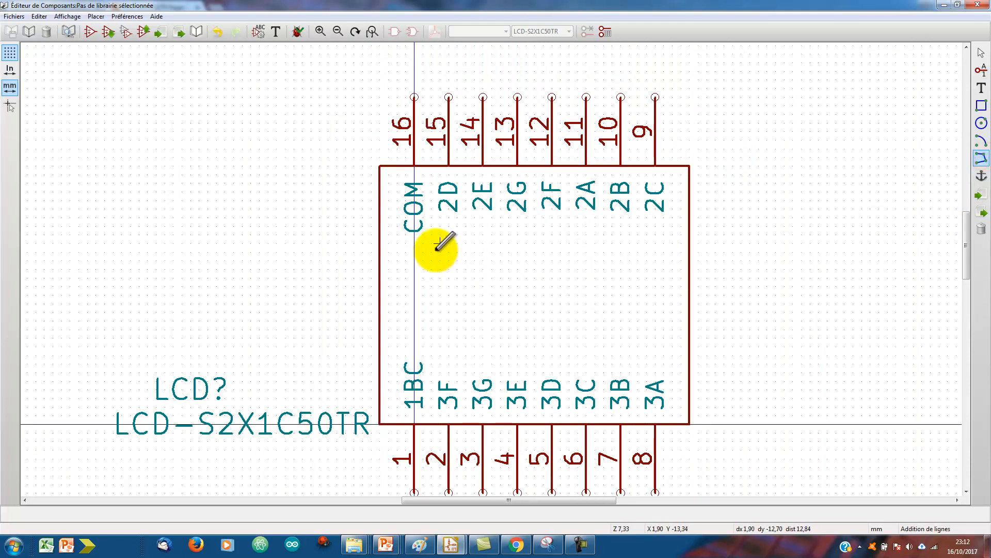
left_click(451, 227)
left_click(442, 235)
left_click(440, 279)
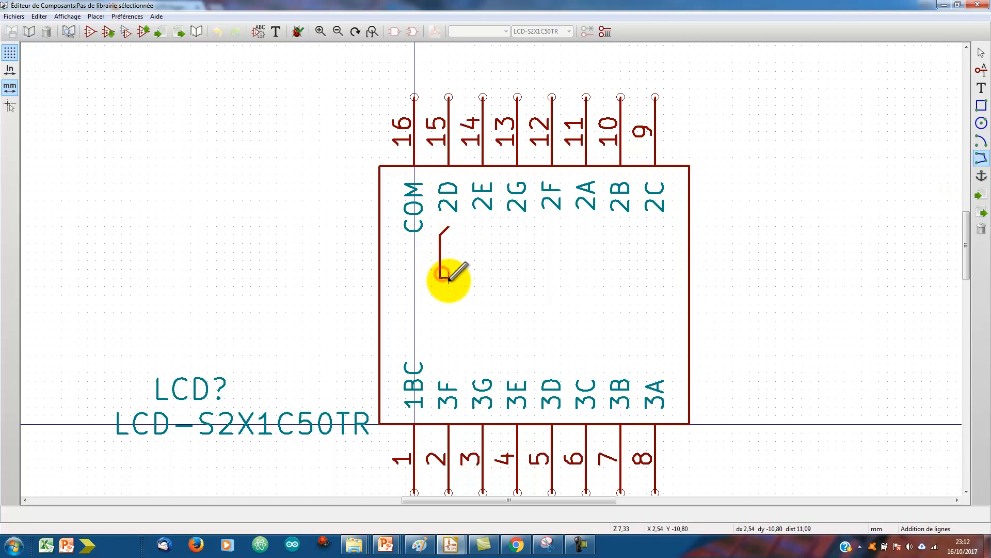
left_click(448, 286)
left_click(458, 279)
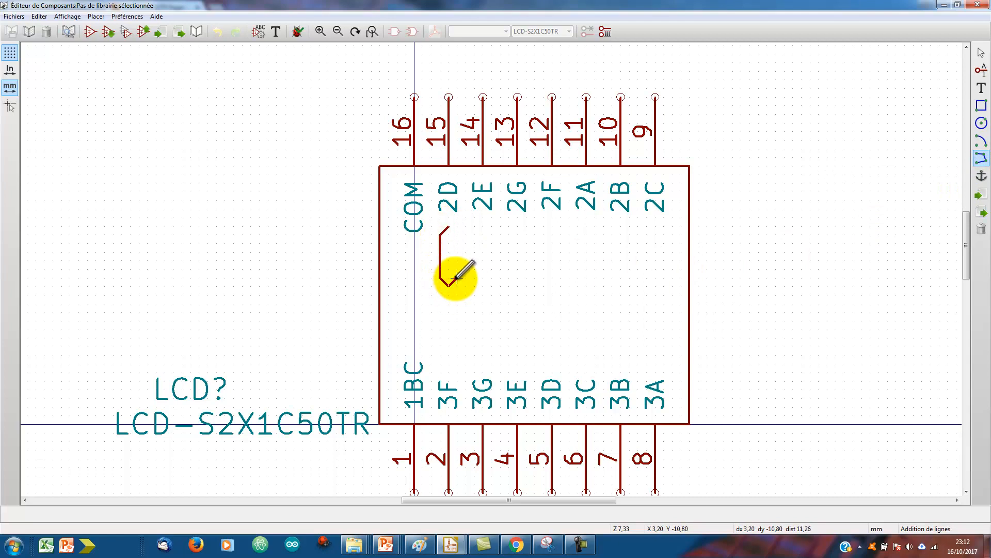
left_click(457, 235)
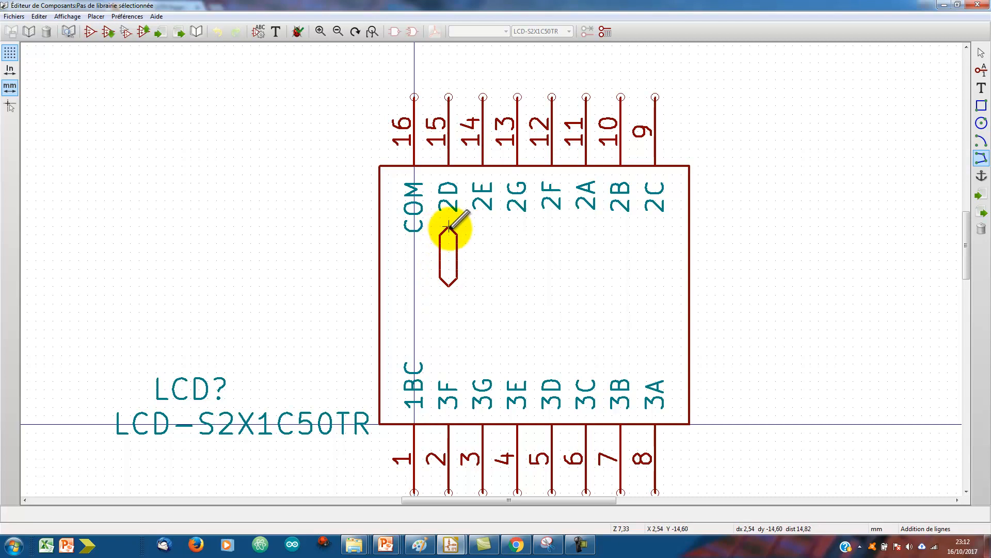
double_click(449, 226)
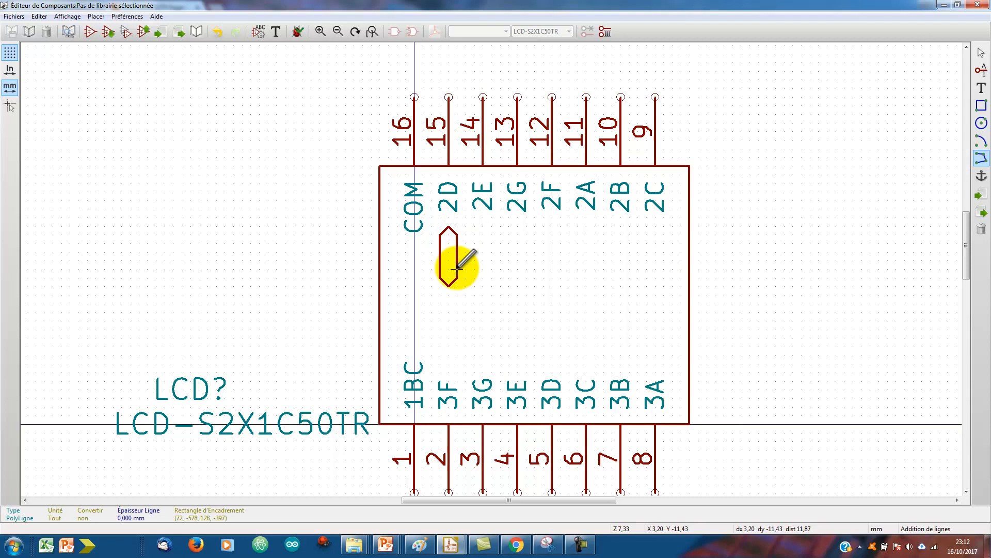
key("Escape")
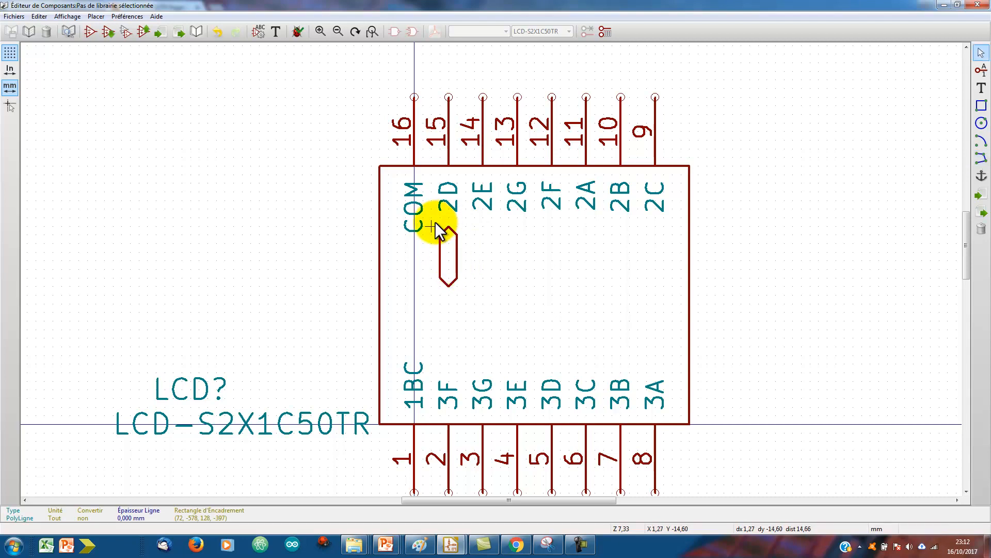
Copy the vertical segment as a block and place the duplicate directly below the original, leaving a small gap.
left_click_drag(432, 218, 475, 286)
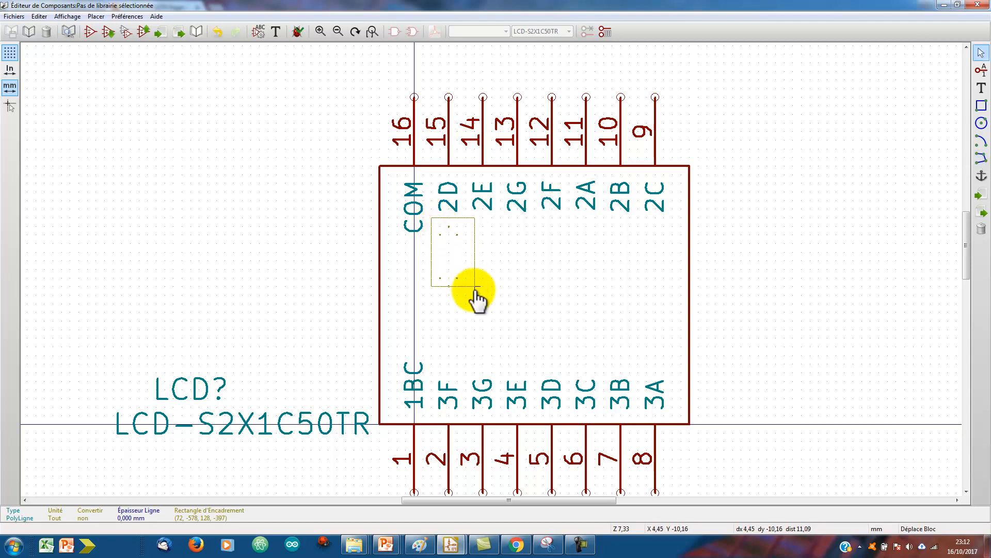
right_click(473, 290)
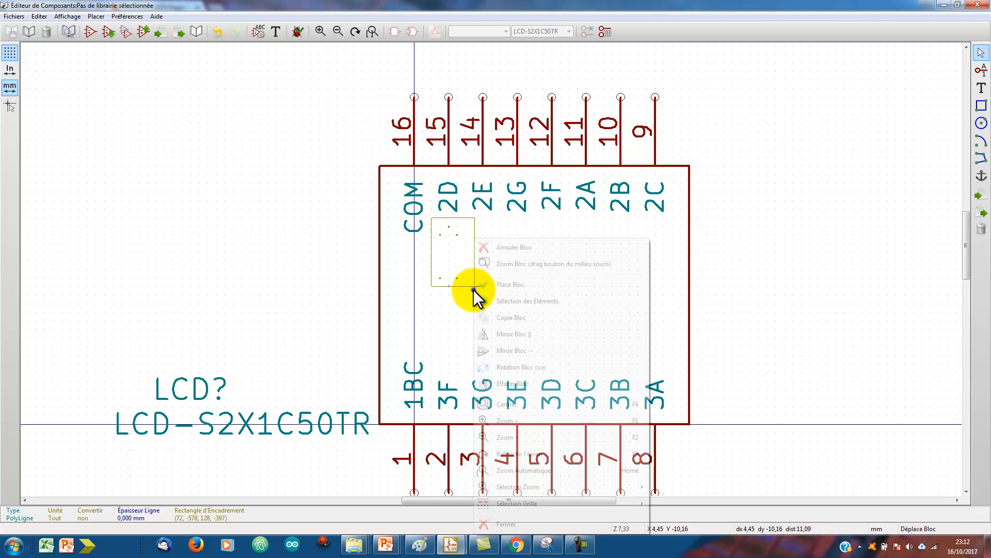
left_click(505, 316)
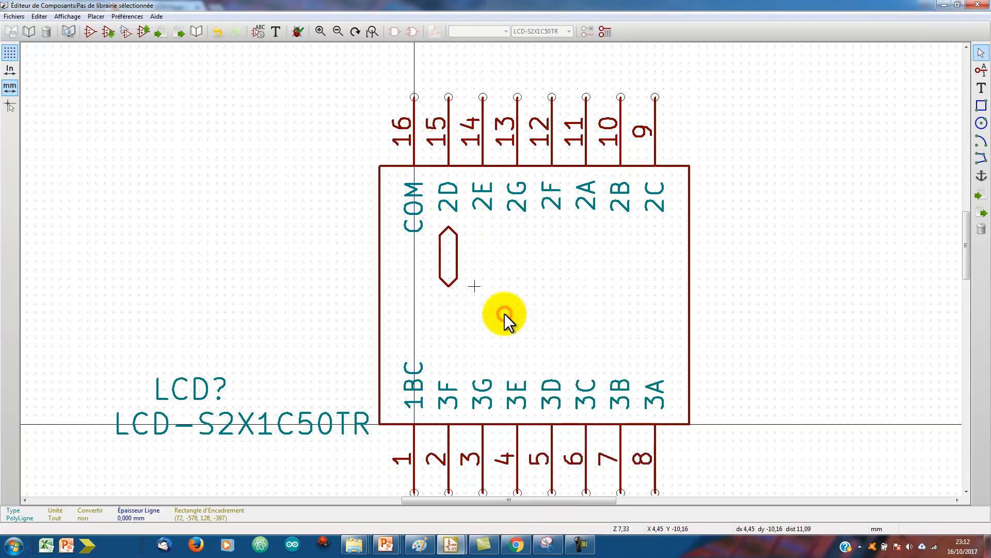
left_click(457, 260)
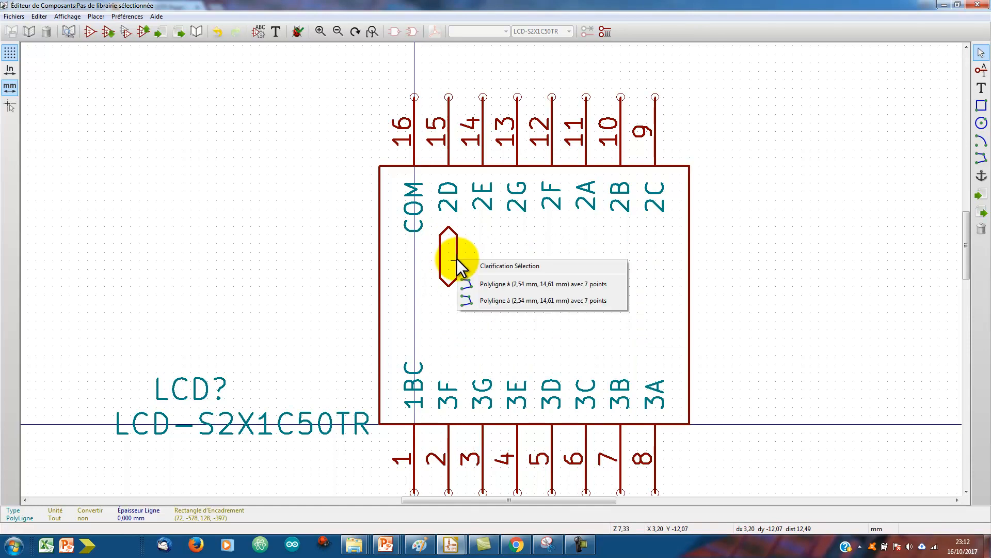
left_click(479, 282)
left_click(454, 331)
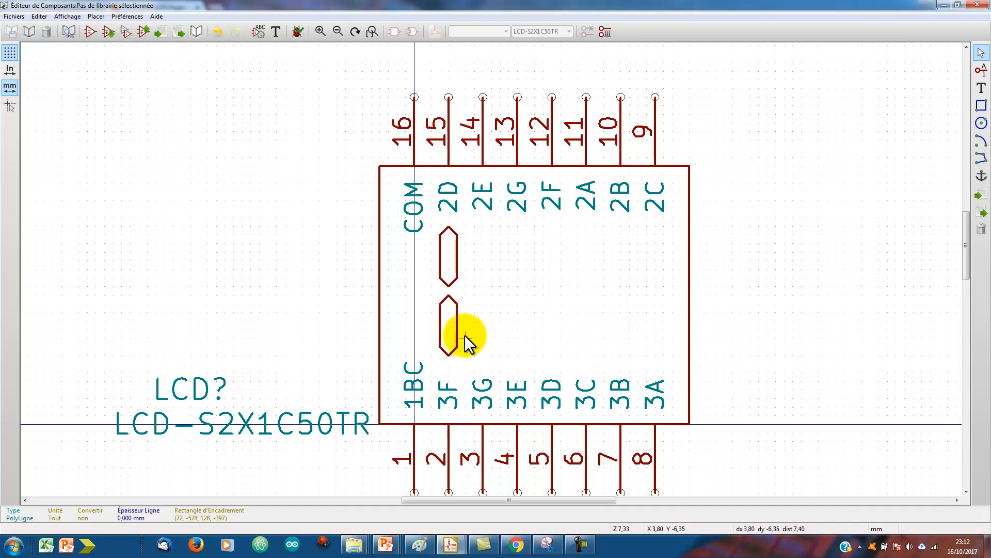
Move the lower vertical segment so its upper point meets the lower point of the upper segment.
key("m")
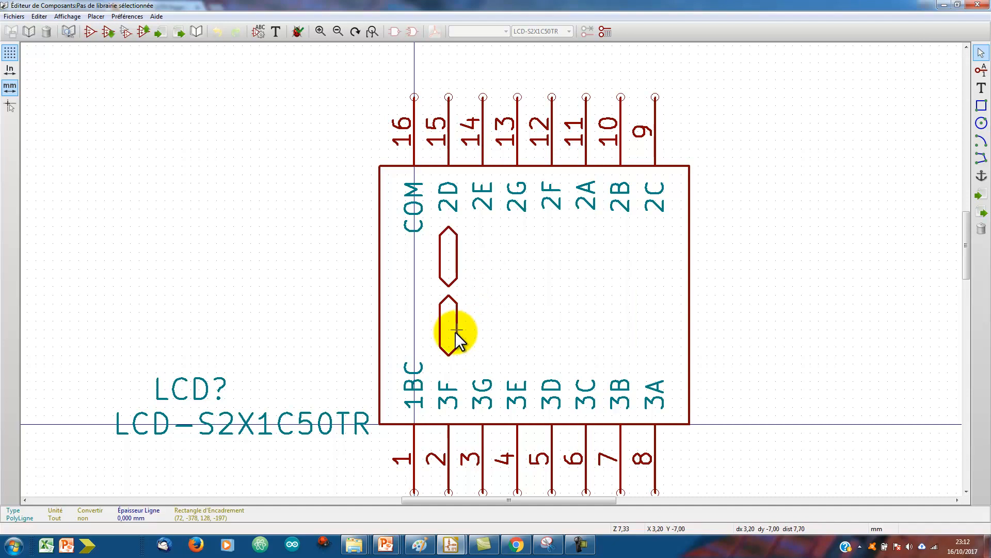
left_click(456, 337)
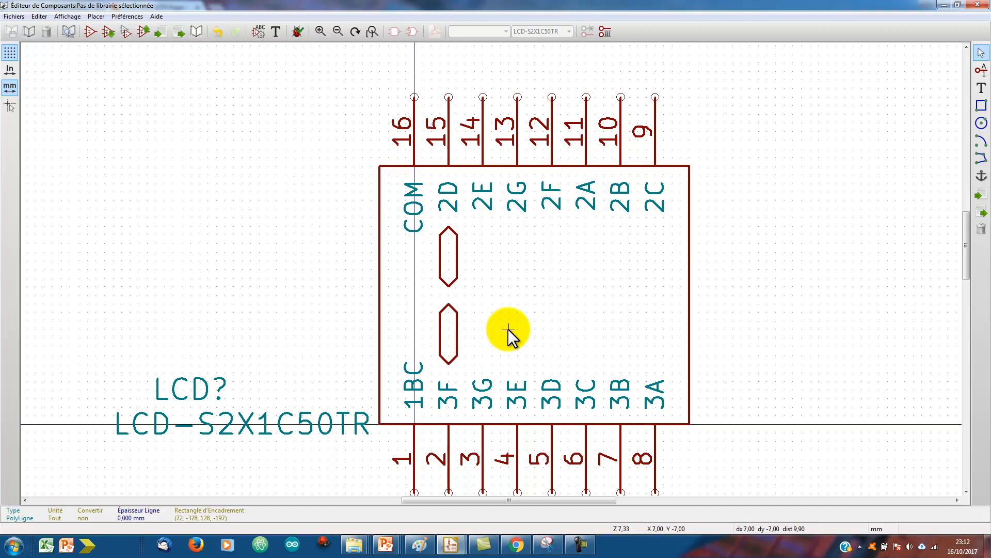
key("m")
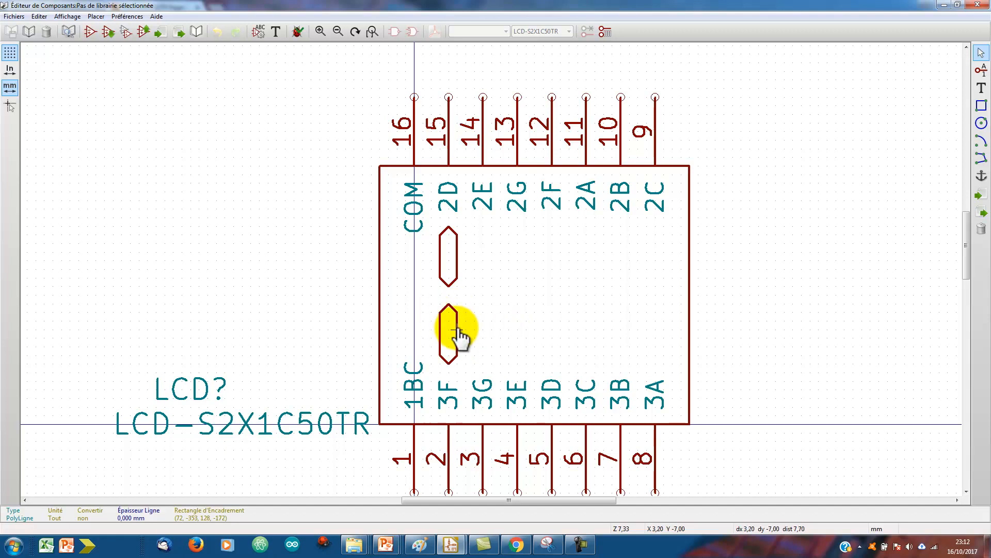
left_click(455, 323)
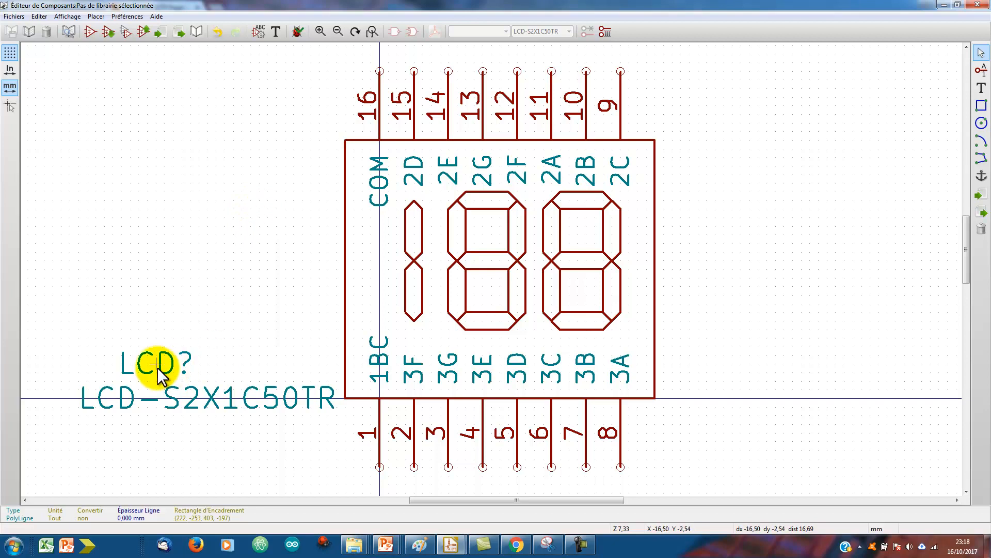
Move the LCD? reference above the body's upper right corner and the LCD-S2X1C50TR value below its lower right corner.
left_click_drag(147, 365, 700, 156)
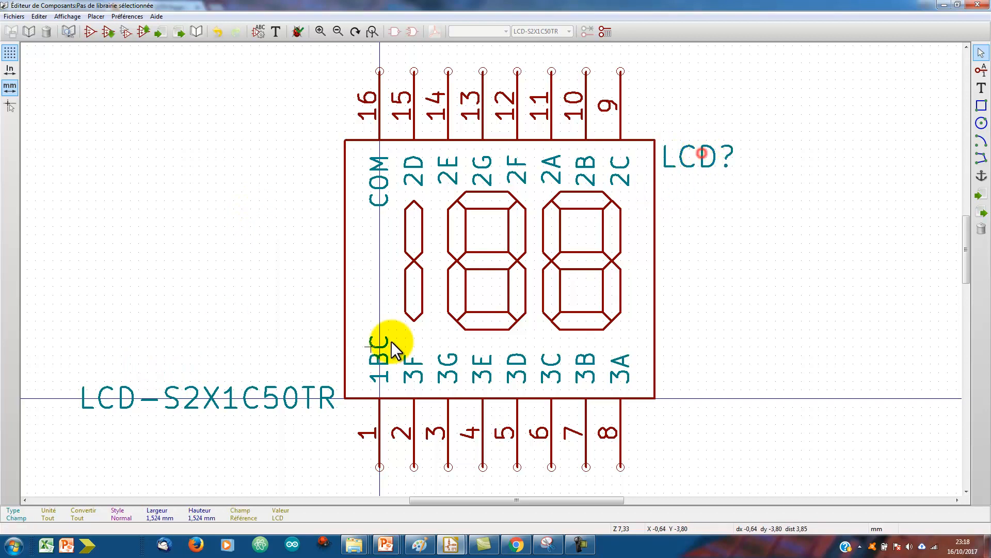
left_click_drag(218, 405, 764, 412)
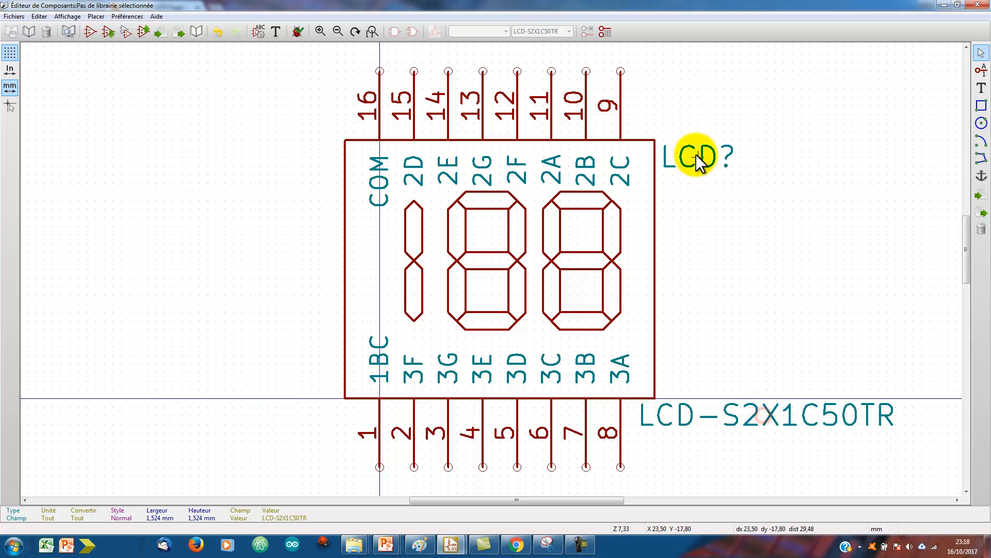
left_click_drag(697, 160, 669, 126)
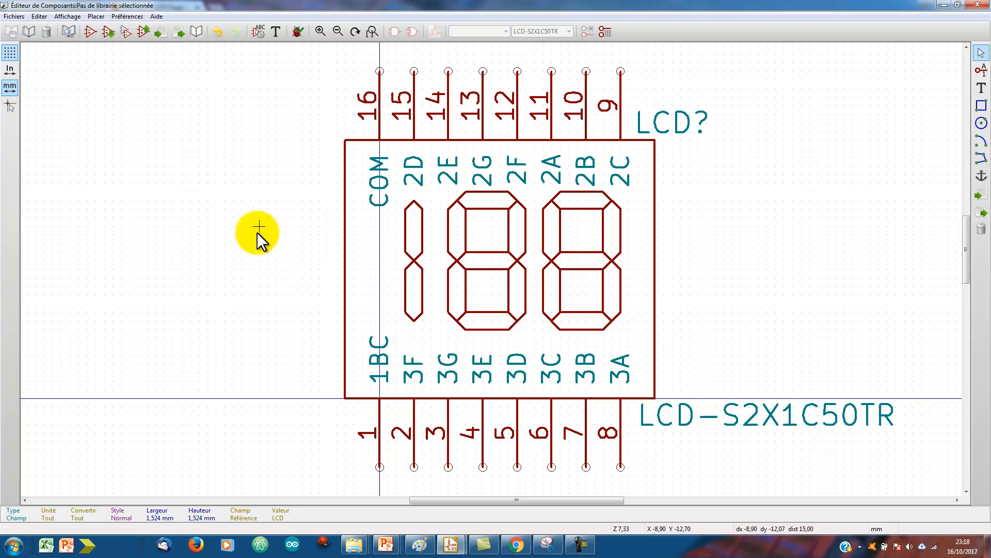
Enter "Afficheur LCD 2.5 digits" as the description in the component's properties.
left_click(256, 34)
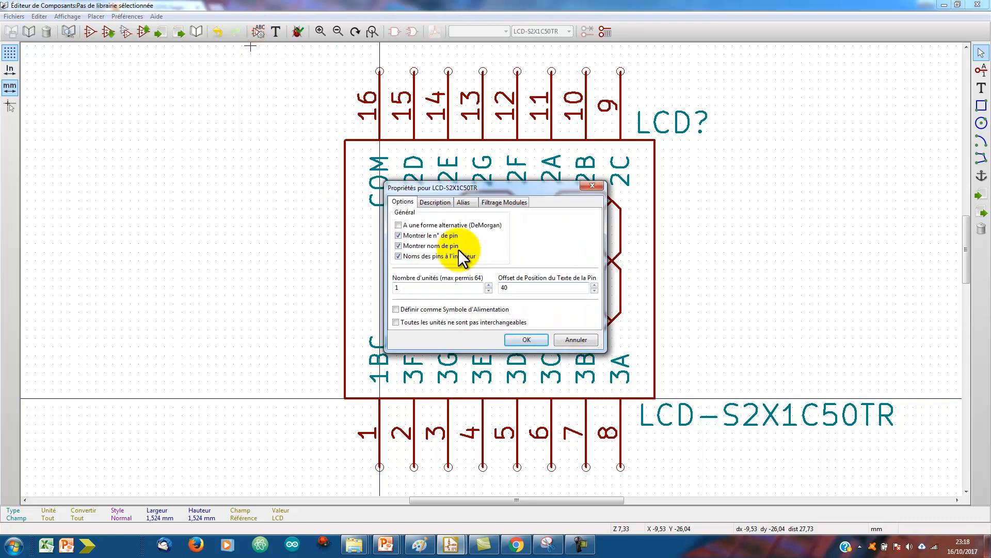
left_click(443, 202)
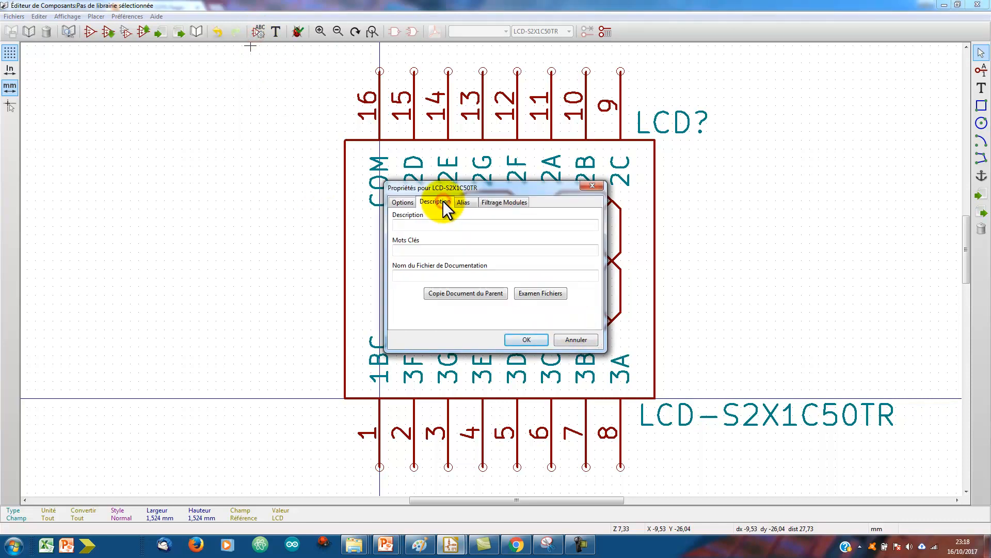
left_click(432, 225)
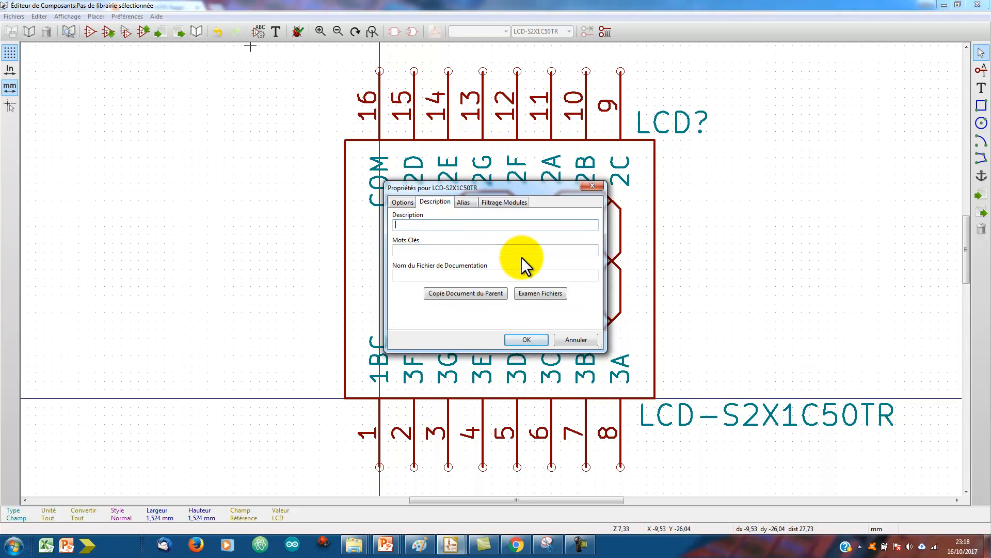
type("Affiche")
type("ur LC")
type("D 2 d")
type("igits")
type(".5")
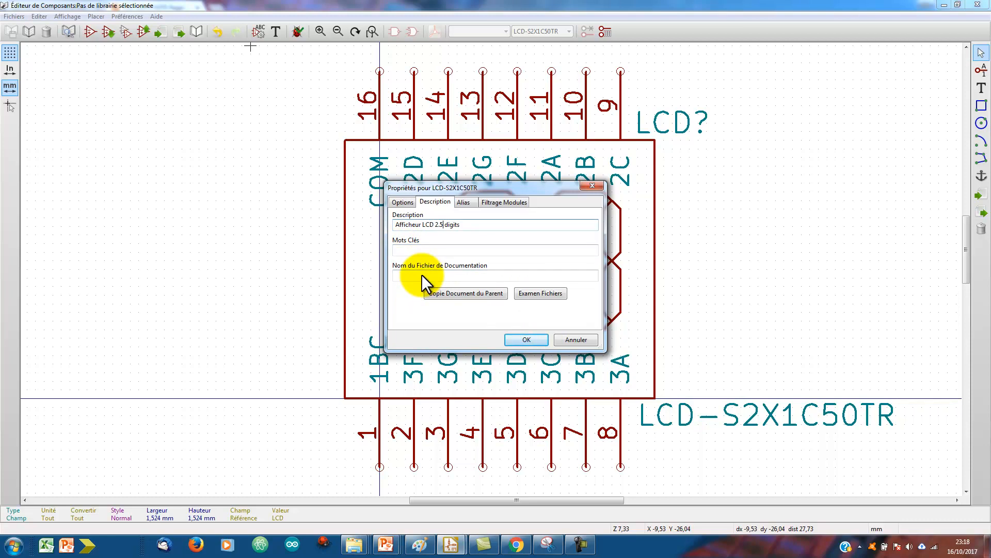
key("alt+Tab")
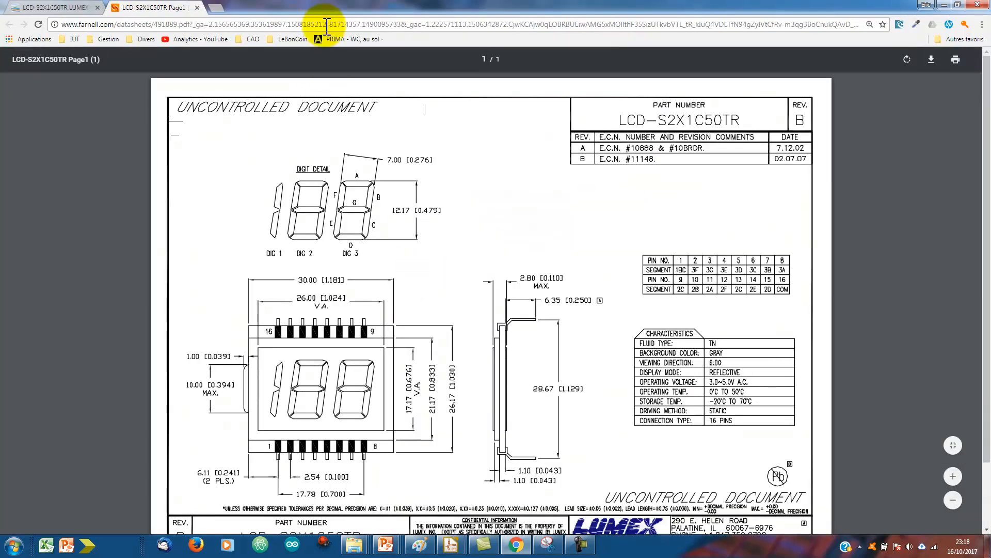
left_click(189, 24)
left_click(189, 24)
left_click_drag(189, 24, 24, 18)
key("ctrl+c")
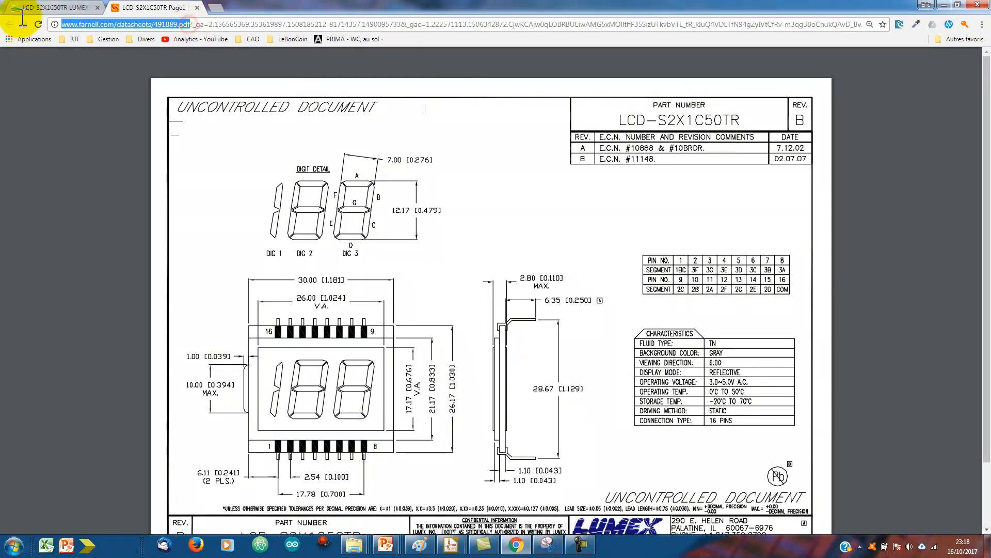
key("alt+Tab")
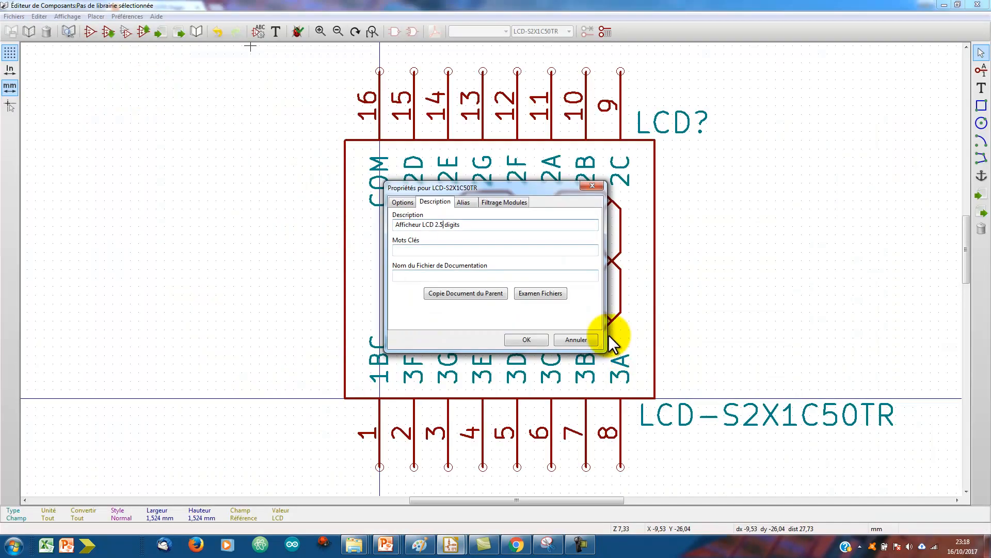
left_click(457, 277)
key("ctrl+v")
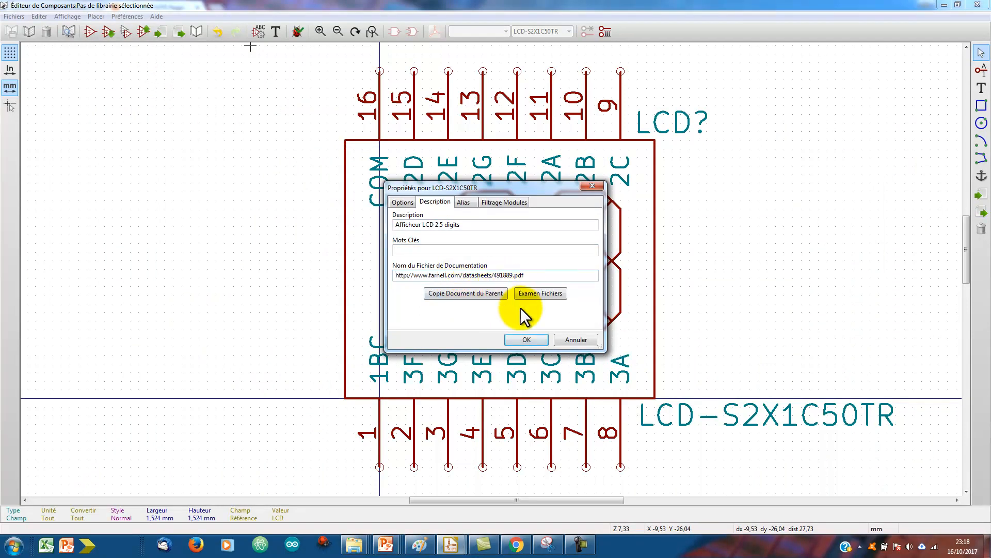
Add the footprint filter LCD* to the component and apply its properties.
left_click(463, 202)
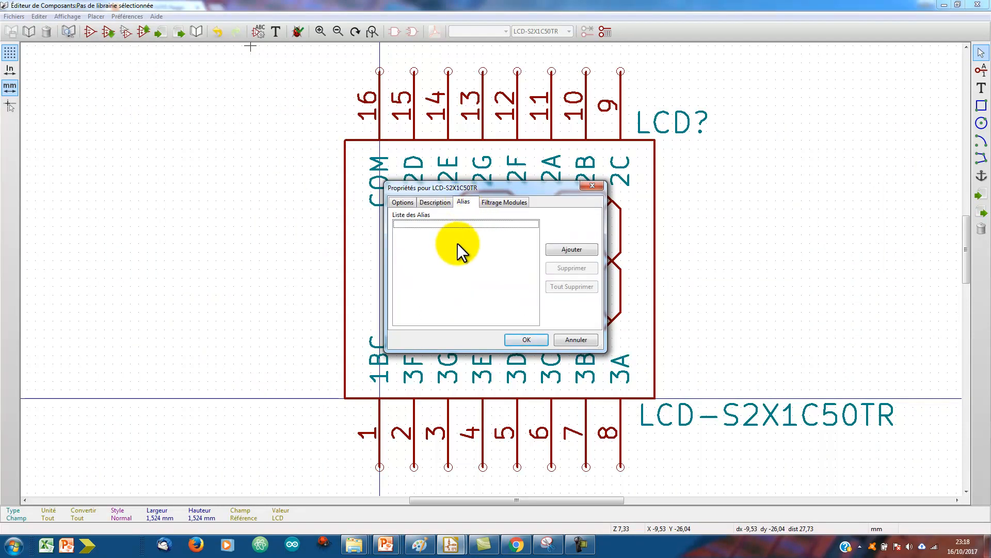
left_click(499, 203)
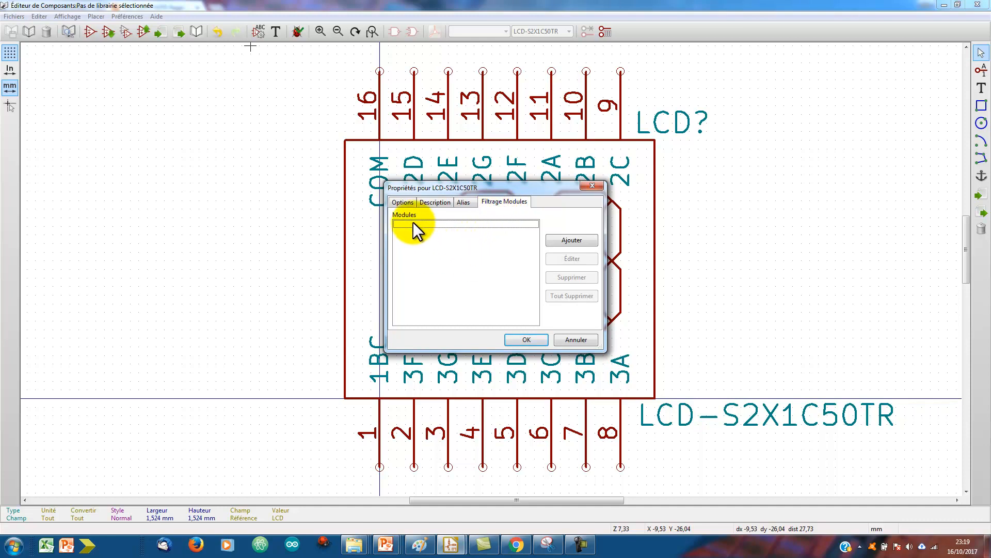
left_click(568, 241)
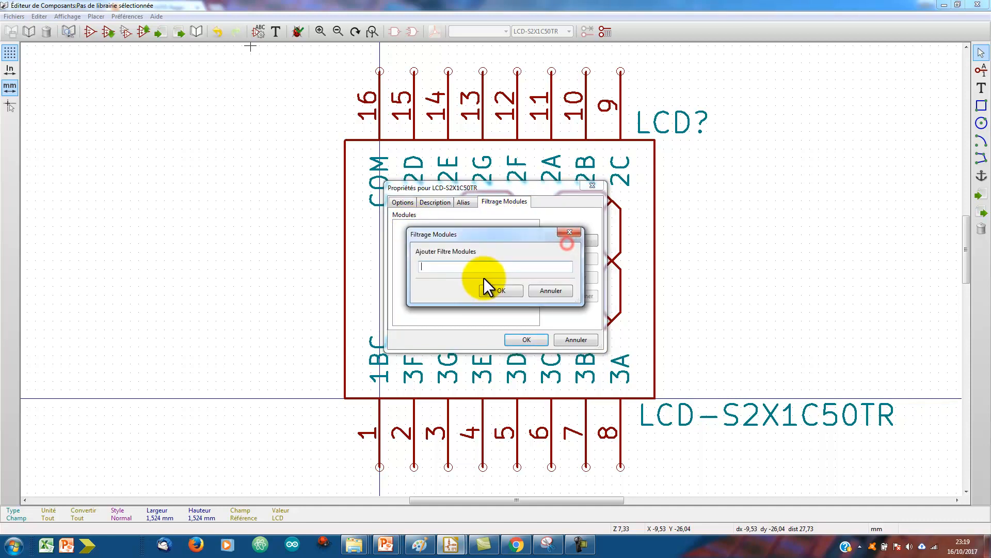
type("LCD*")
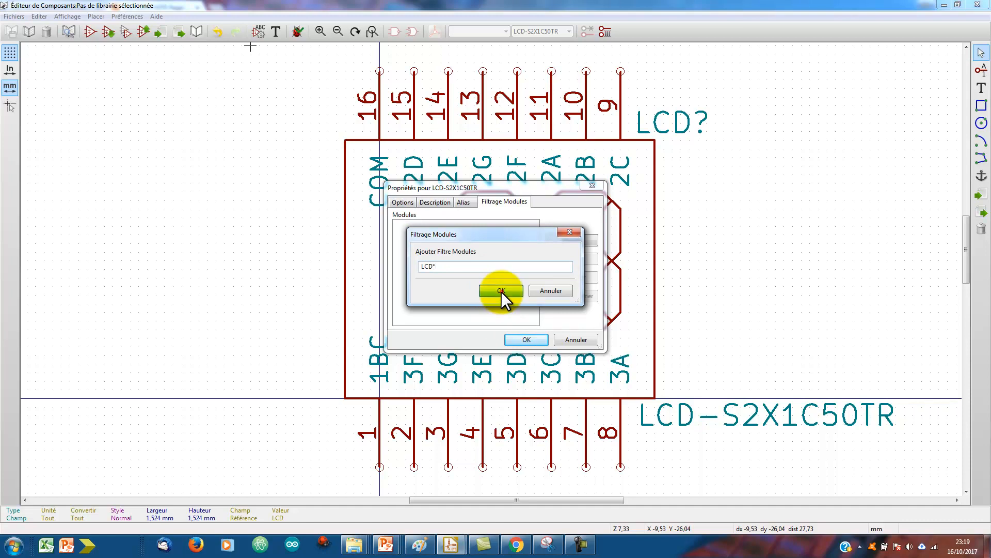
left_click(501, 292)
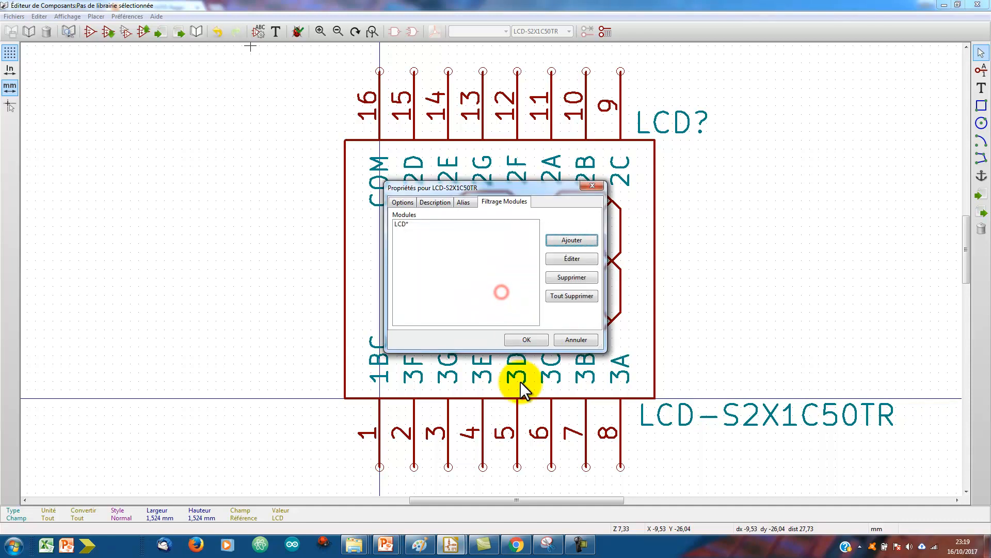
left_click(524, 340)
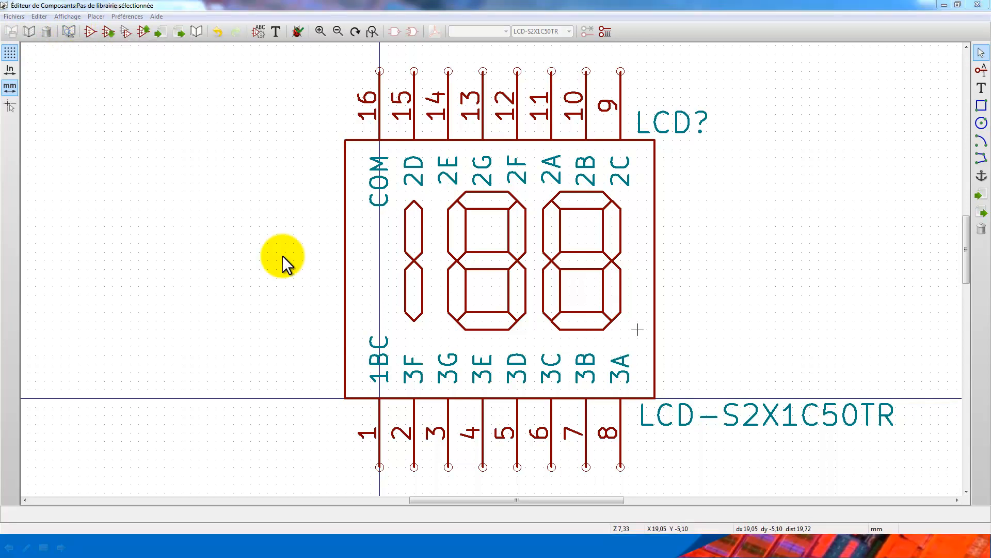
Start saving the component to a new library and create and open the folder MesComposants in D:\KiCad for it.
left_click(197, 32)
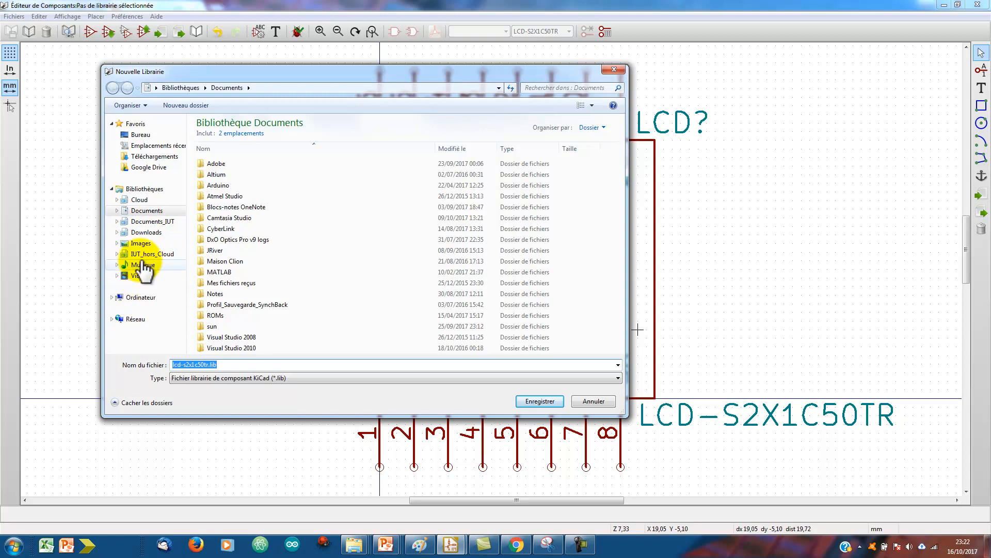
left_click(112, 297)
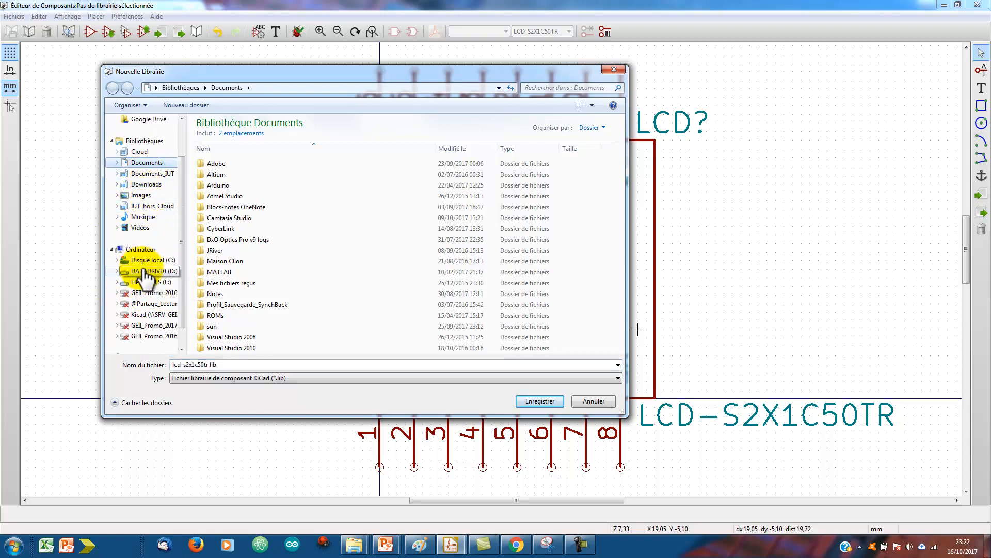
left_click(146, 270)
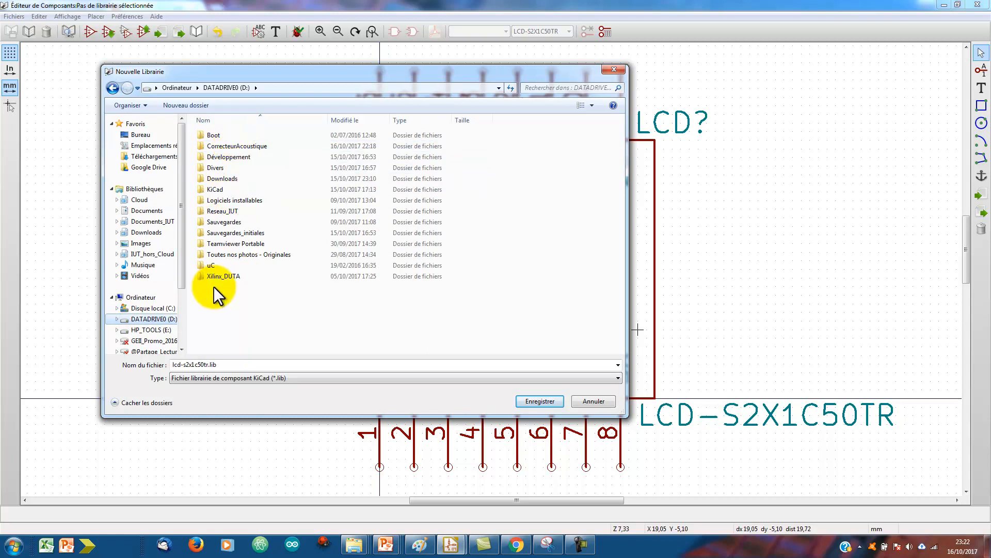
double_click(209, 189)
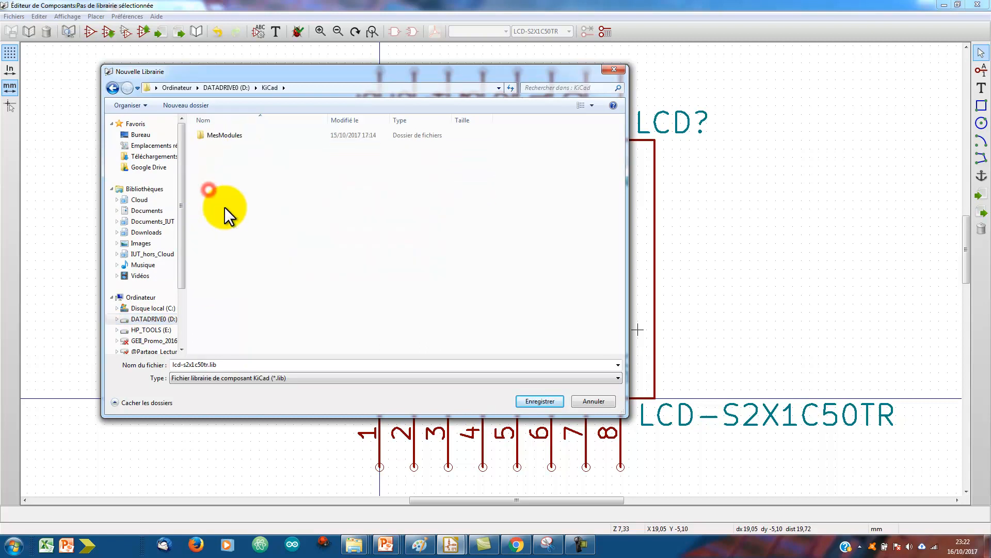
double_click(228, 136)
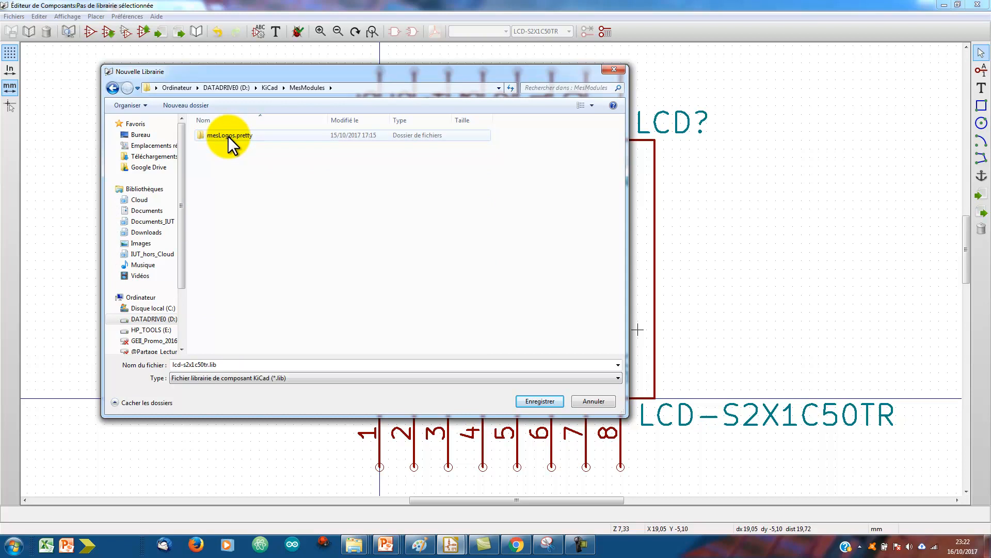
left_click(269, 86)
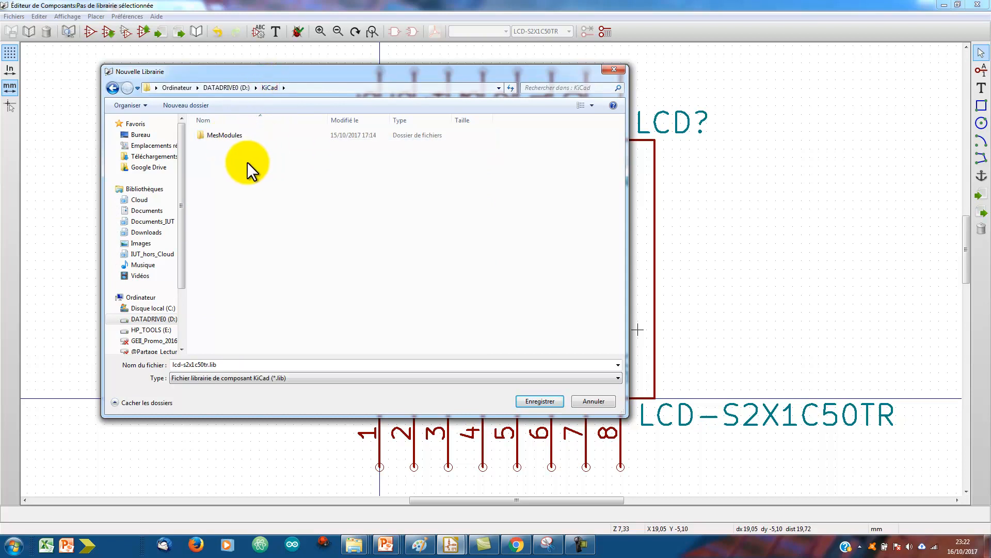
left_click(188, 105)
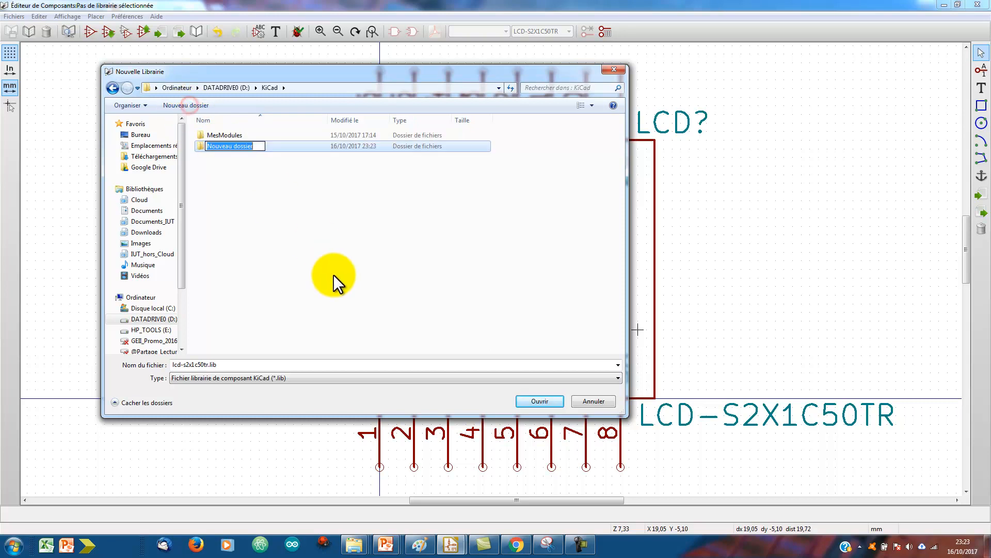
type("MesComposants")
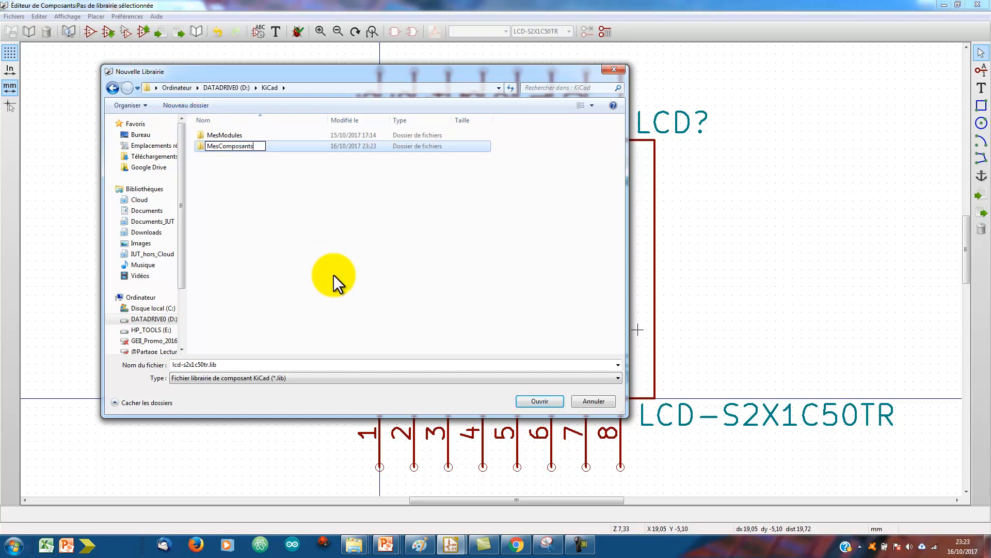
key("Return")
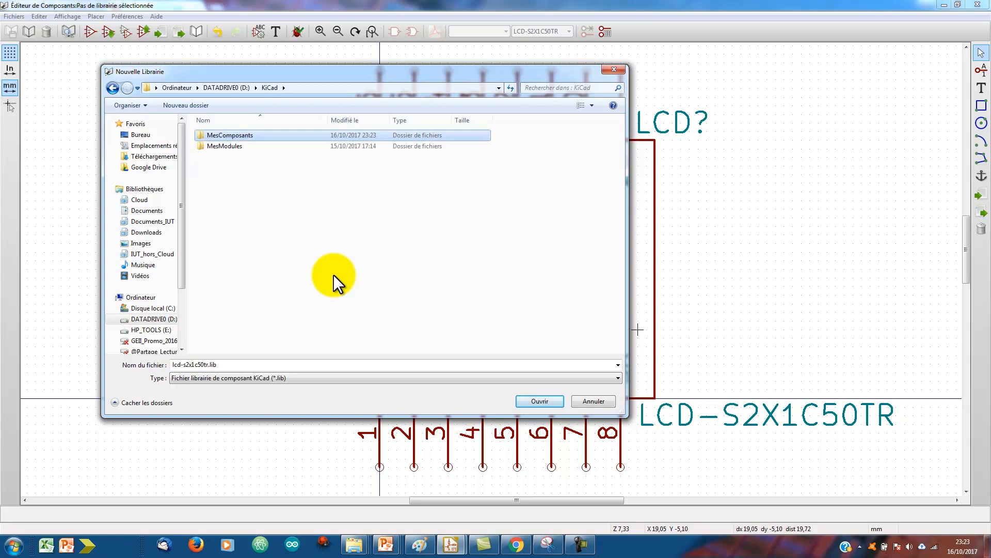
double_click(228, 136)
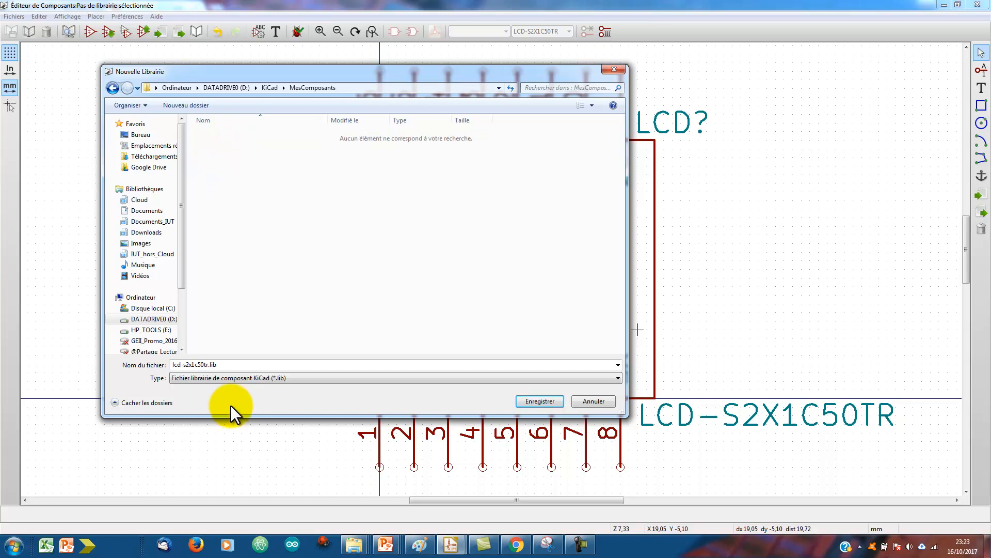
Name the new library file mesComposants.lib, save it in the MesComposants folder and dismiss the notice.
double_click(211, 364)
left_click_drag(208, 365, 122, 365)
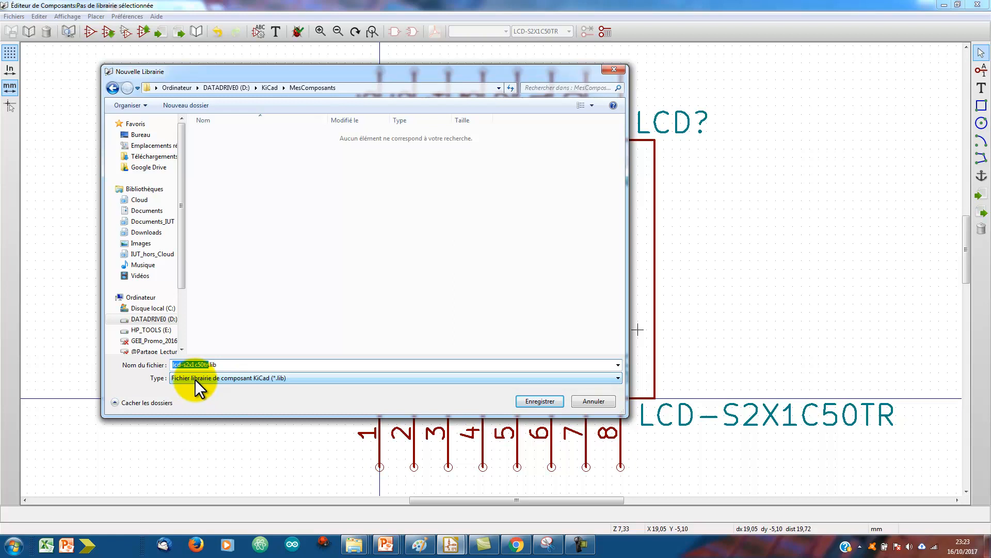
key("BackSpace")
type("mes")
type("Cmoposan")
key("BackSpace")
key("BackSpace")
key("BackSpace")
key("BackSpace")
key("BackSpace")
key("BackSpace")
key("BackSpace")
type("omposants")
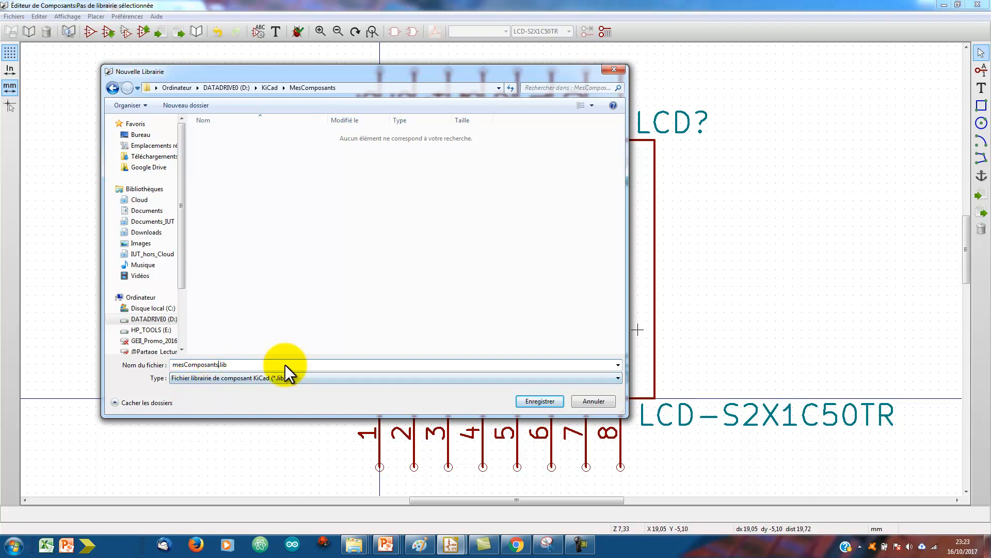
left_click(540, 401)
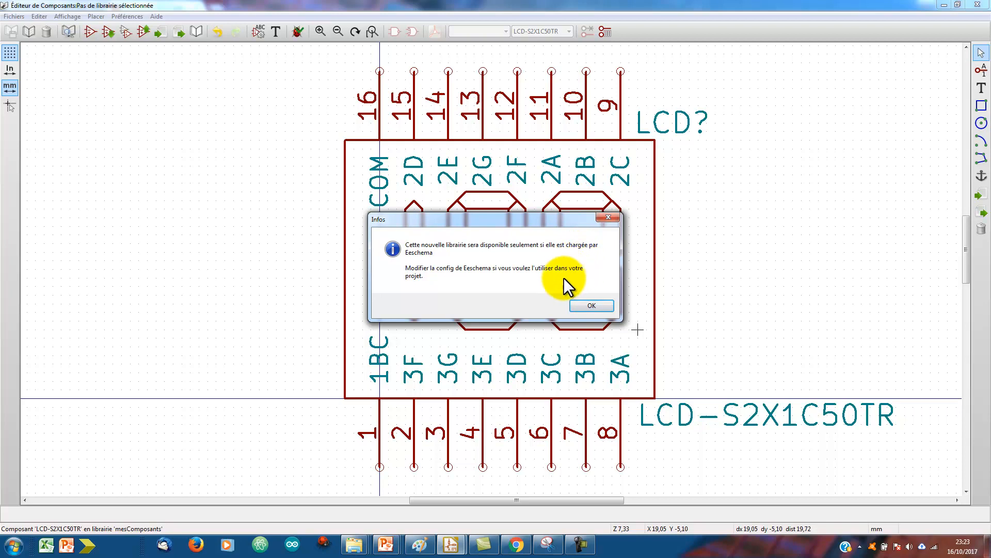
left_click(590, 307)
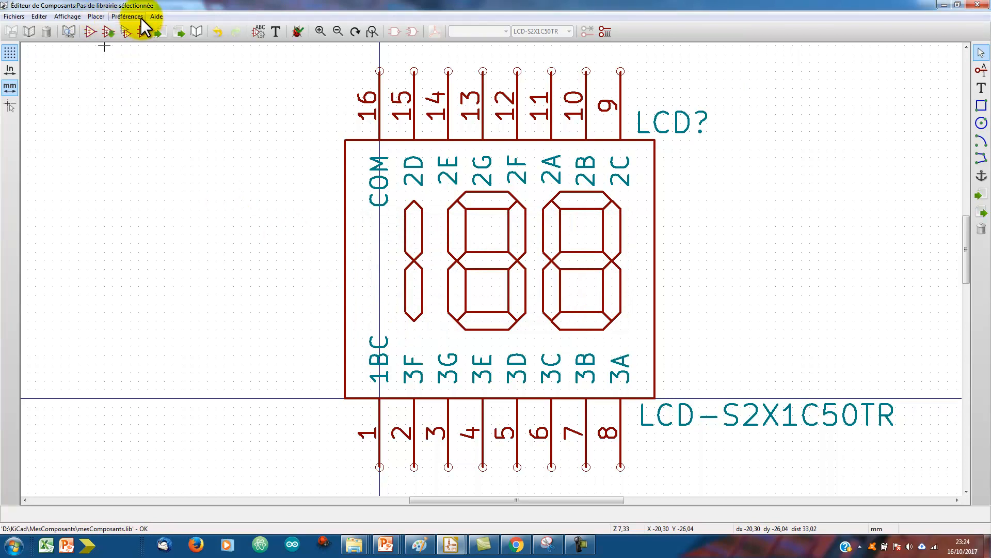
Set the editor's grid to 1,2700 mm (50,00 mils).
left_click(123, 17)
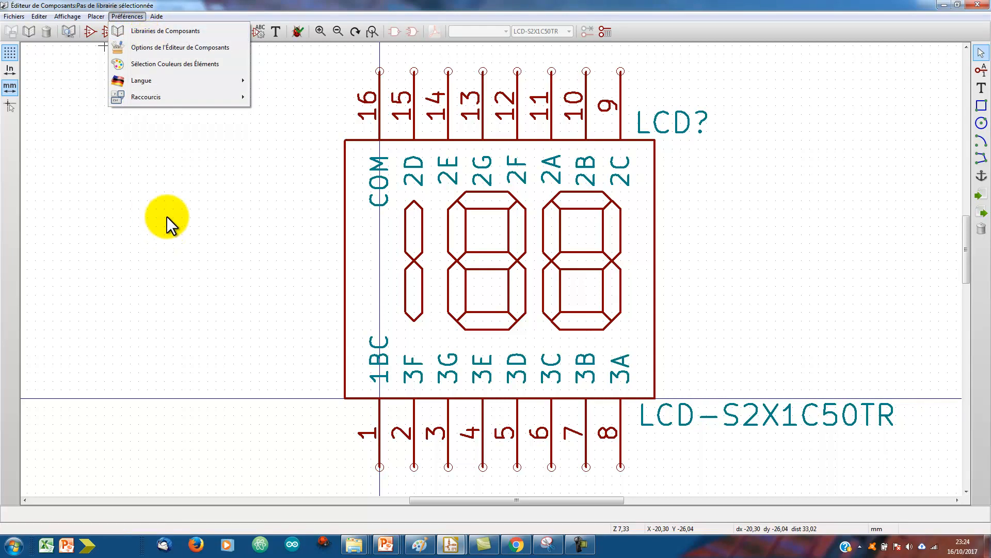
left_click(232, 215)
right_click(283, 235)
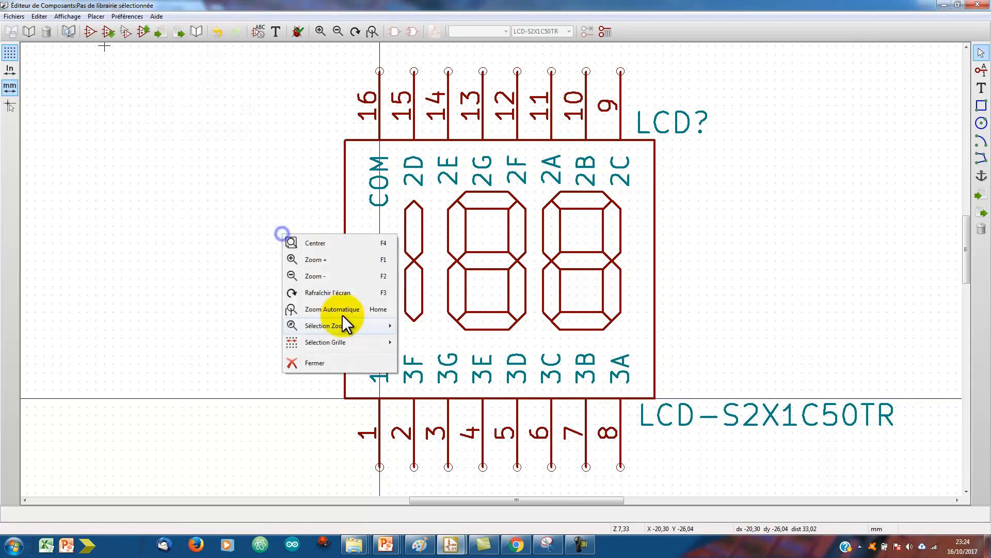
mouse_move(341, 343)
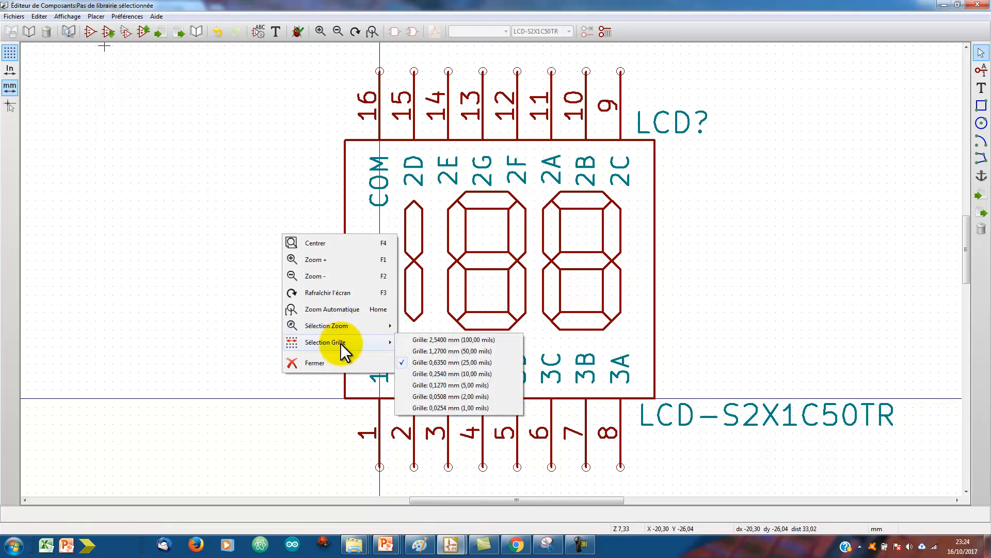
left_click(451, 351)
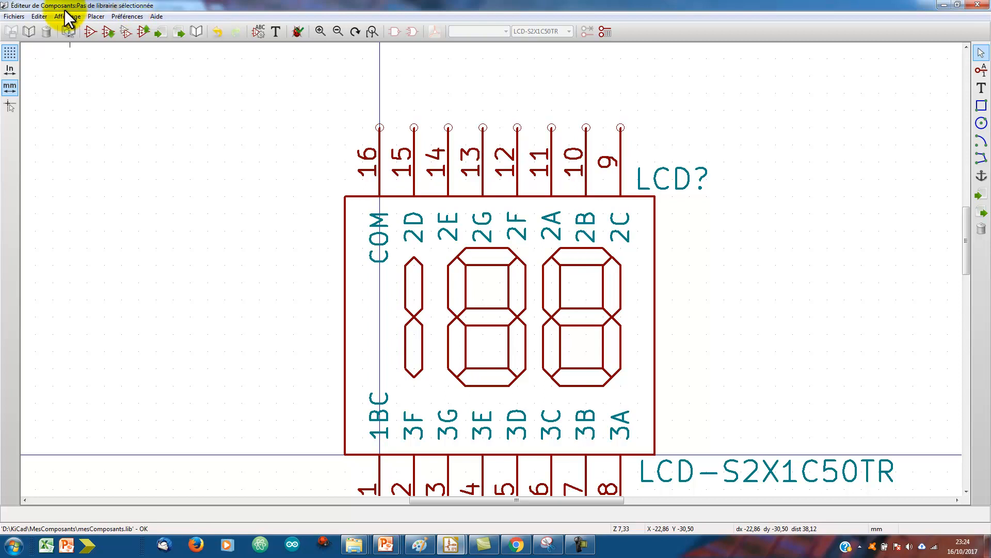
Add mesComposants.lib from D:\KiCad\MesComposants to the project's list of component library files.
left_click(126, 15)
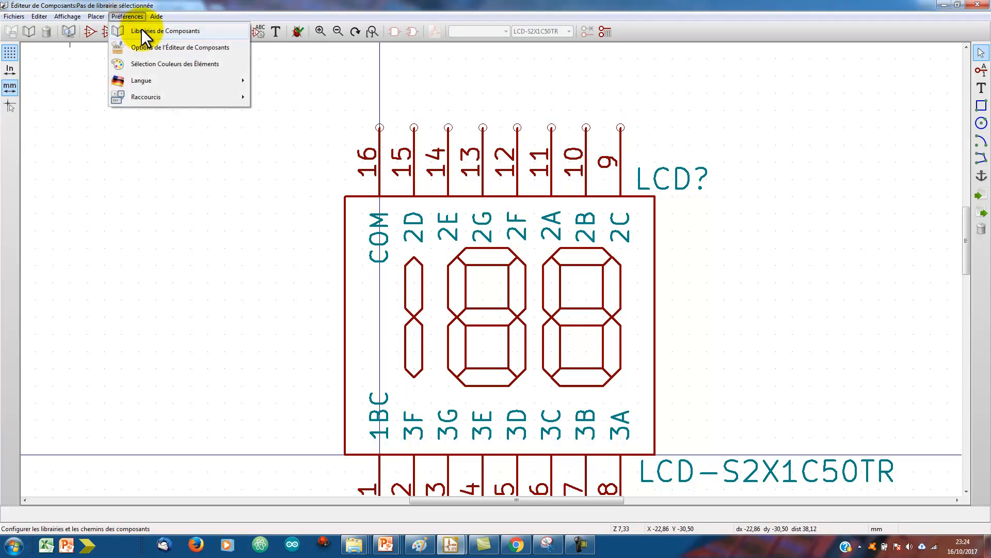
left_click(142, 31)
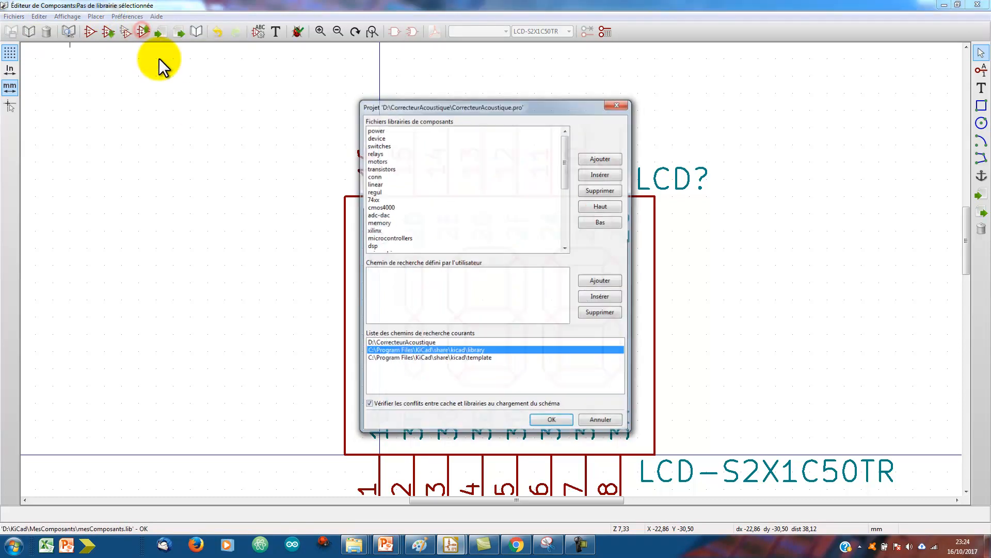
left_click_drag(565, 175, 568, 153)
left_click_drag(568, 200, 568, 253)
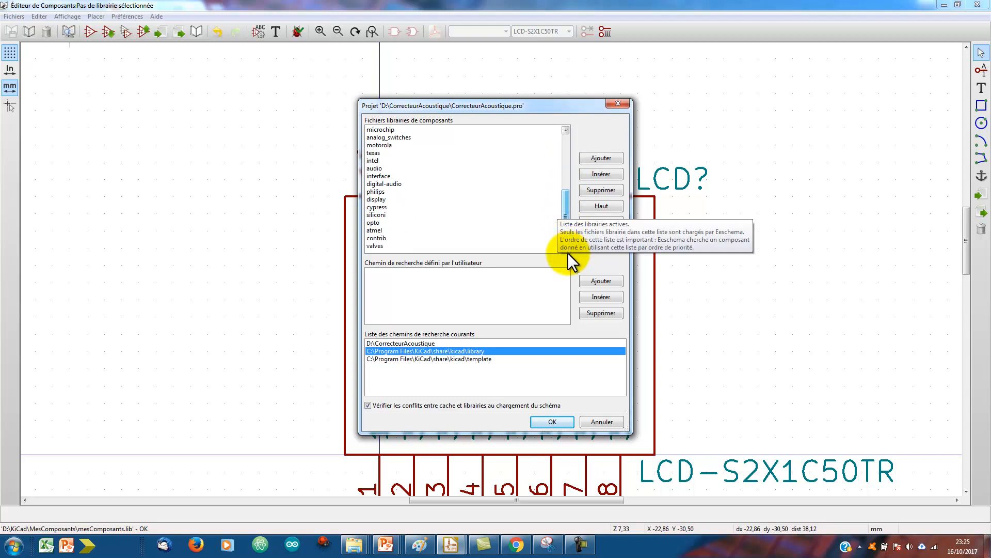
left_click(609, 157)
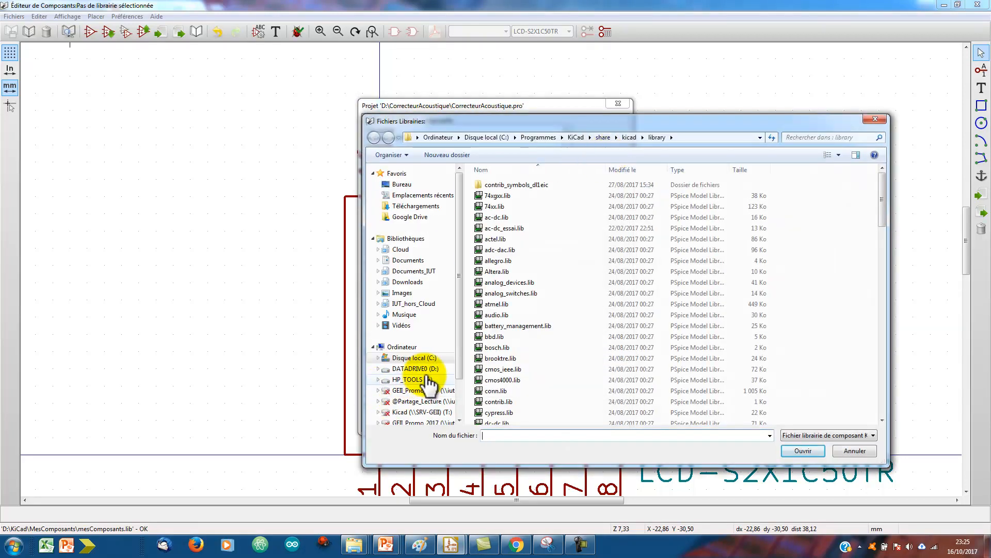
left_click(415, 369)
double_click(494, 234)
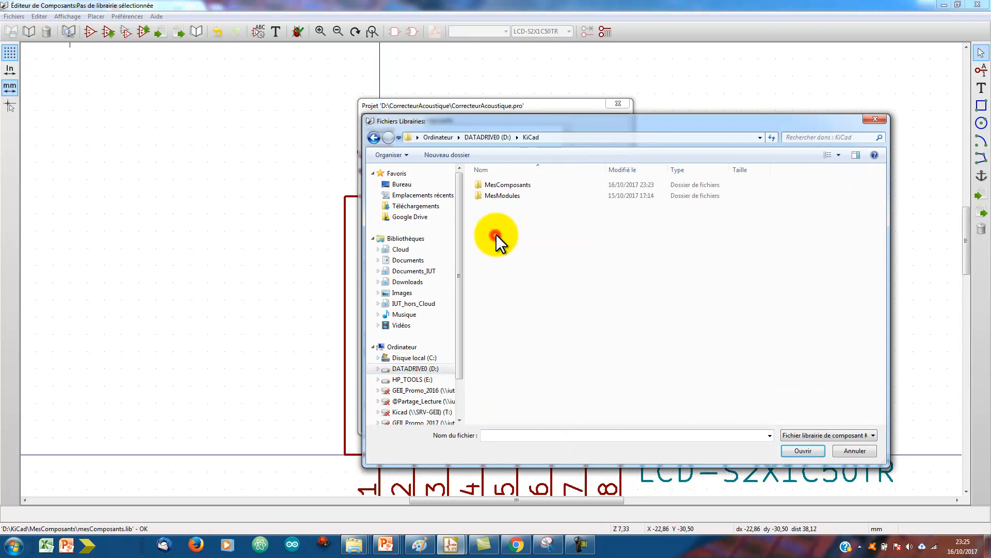
double_click(501, 185)
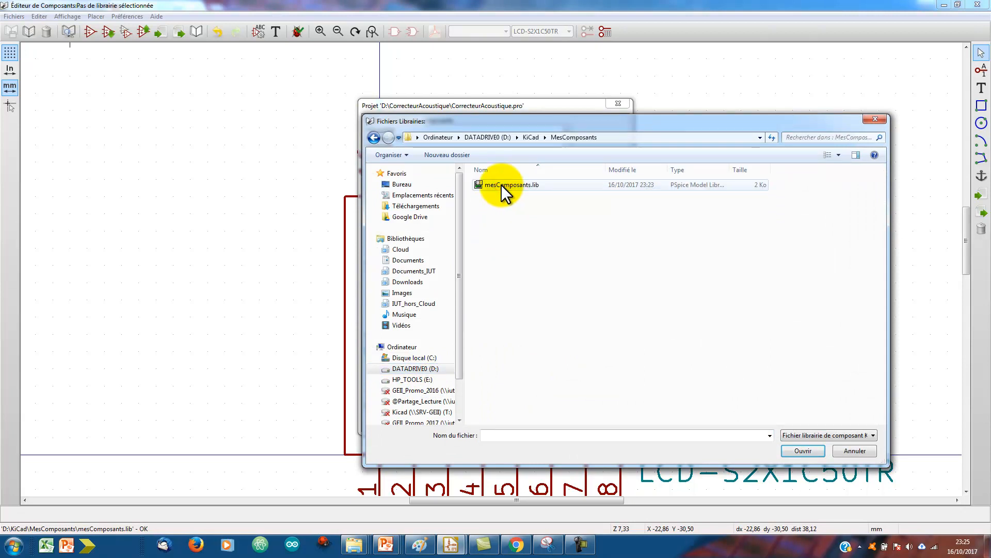
double_click(501, 185)
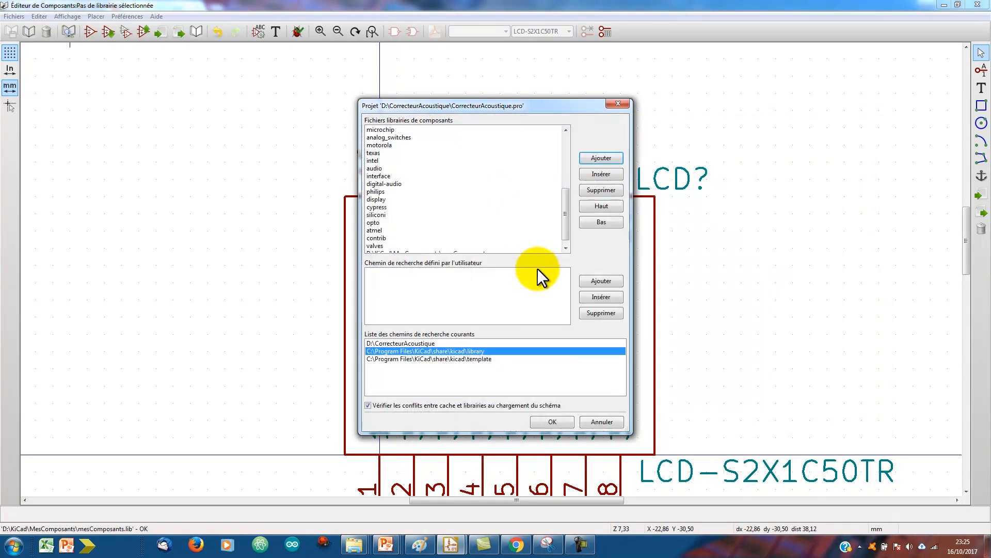
Move the D:\KiCad\MesComposants\mesComposants entry up to first place in the component library list, above power, and accept the library settings.
scroll(565, 217, "down", 1)
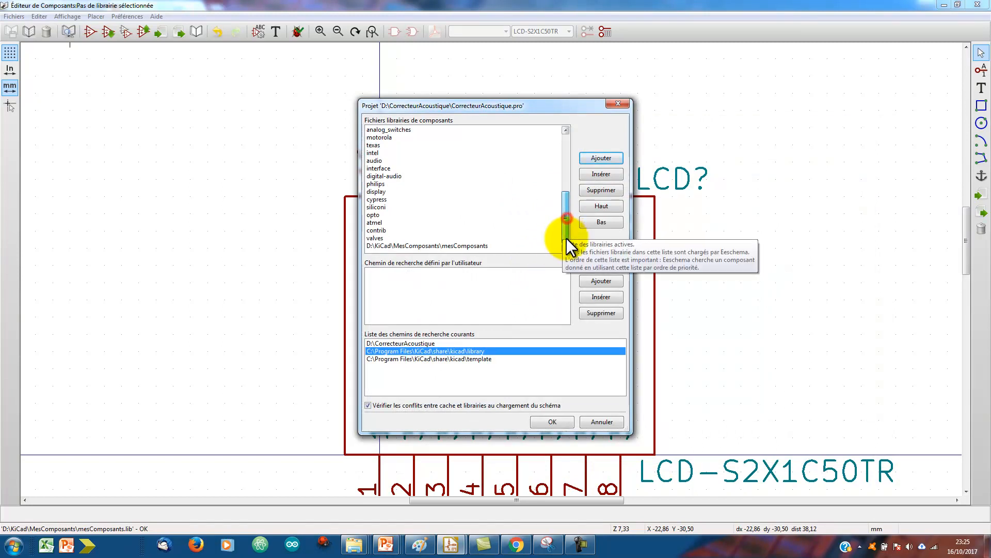
left_click(475, 246)
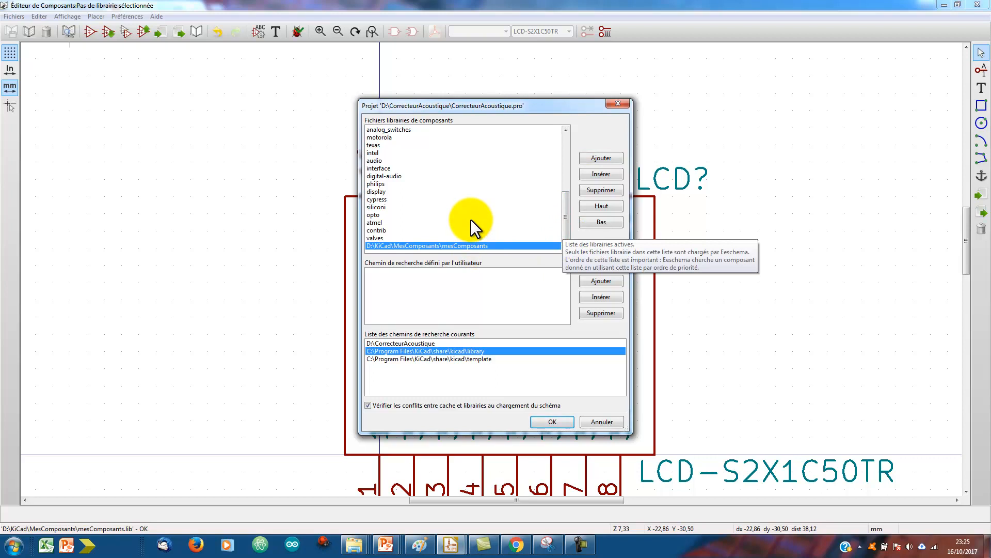
left_click(598, 205)
left_click(598, 205)
left_click(598, 205)
left_click(598, 205)
left_click(597, 206)
left_click(597, 206)
left_click(597, 206)
left_click(597, 206)
left_click(597, 205)
left_click(596, 206)
left_click(596, 206)
left_click(597, 206)
left_click(597, 205)
left_click(597, 205)
left_click(597, 205)
left_click(597, 205)
left_click(597, 205)
left_click(597, 206)
left_click(597, 205)
left_click(597, 205)
left_click(597, 205)
left_click(597, 205)
left_click(596, 205)
left_click(597, 205)
left_click(597, 206)
left_click(597, 206)
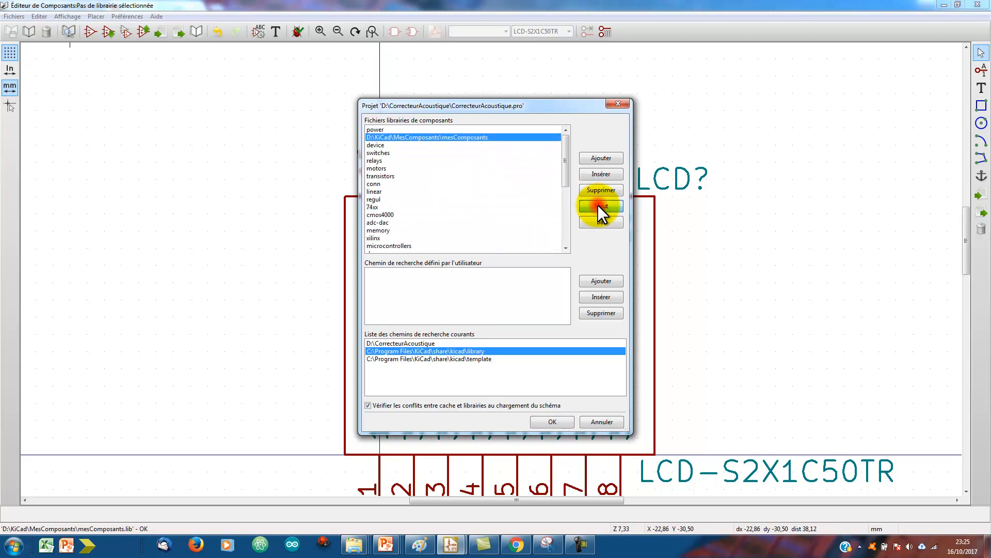
left_click(597, 205)
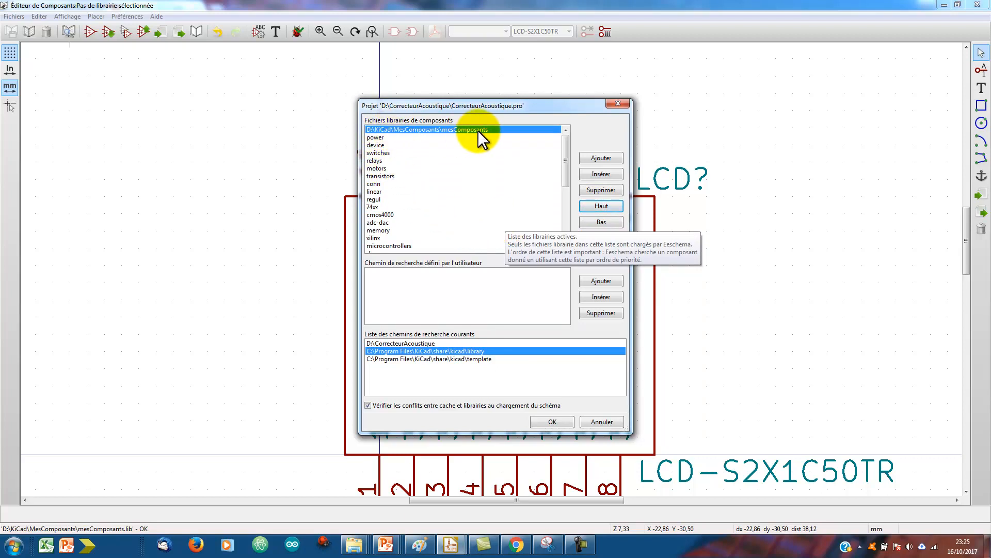
left_click(553, 422)
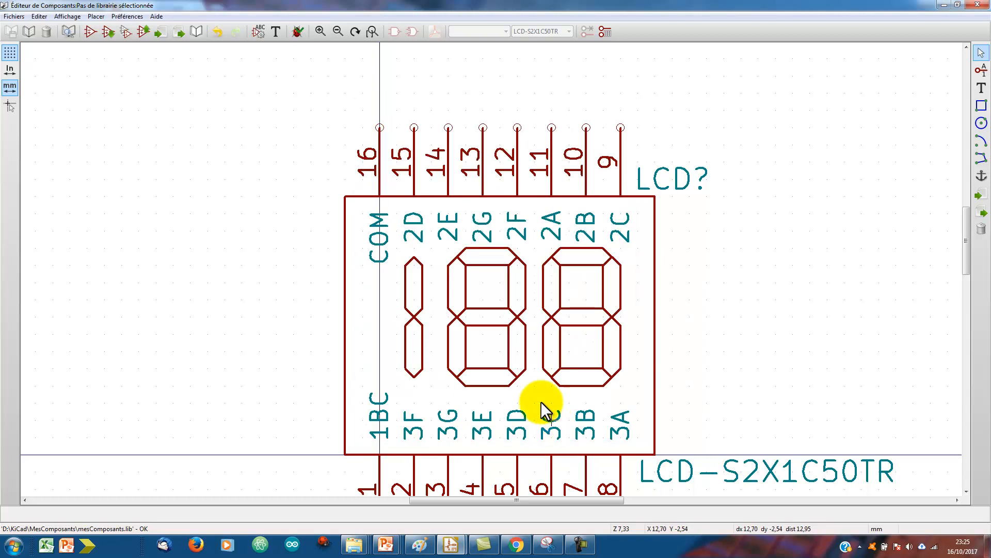
Make mesComposants the current working library and update LCD-S2X1C50TR in it, agreeing to replace the existing component.
left_click(12, 17)
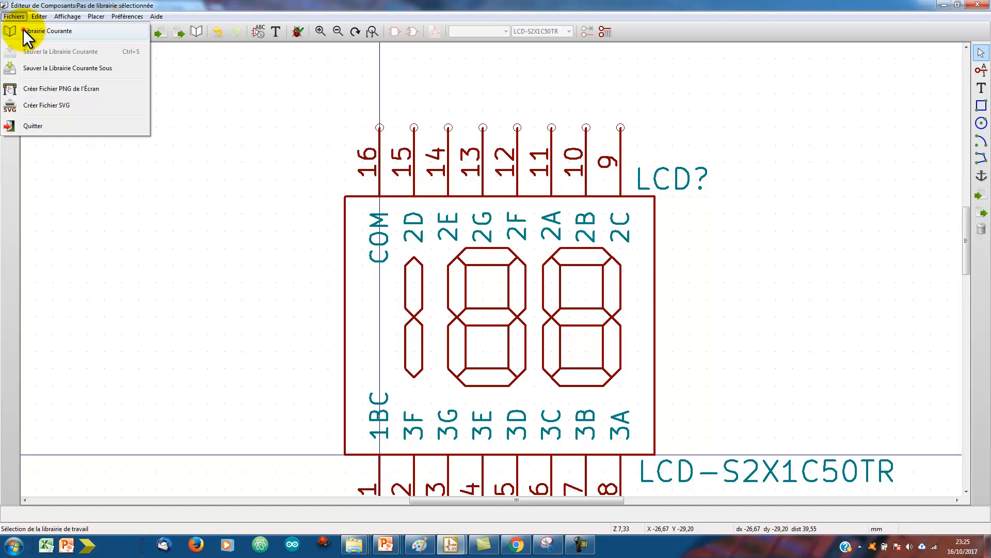
left_click(23, 30)
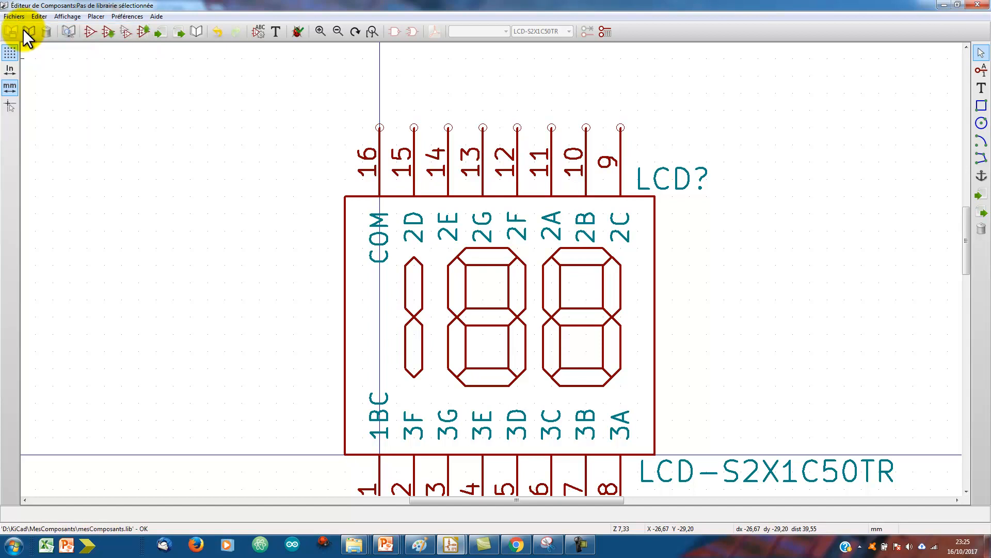
left_click_drag(584, 255, 591, 285)
left_click(424, 280)
left_click(520, 357)
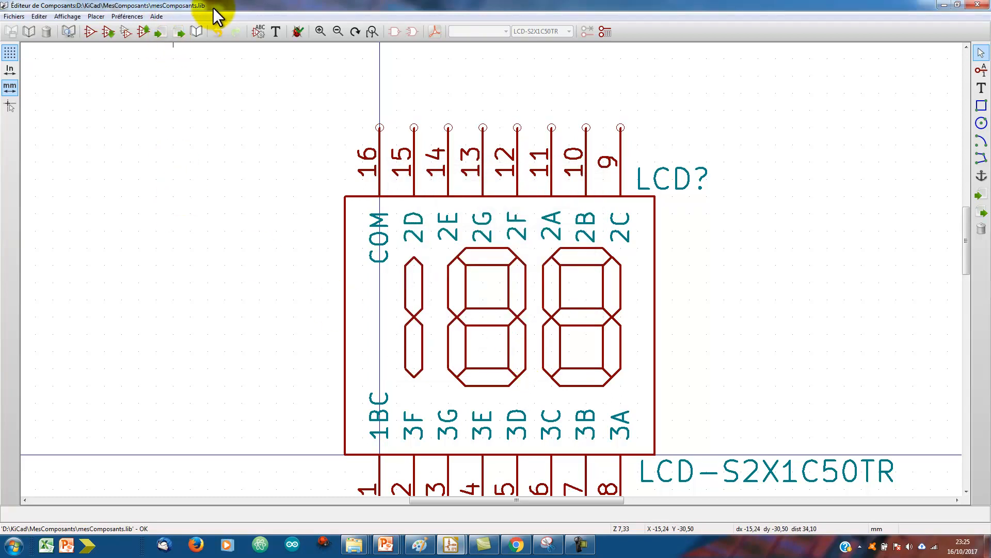
left_click(142, 33)
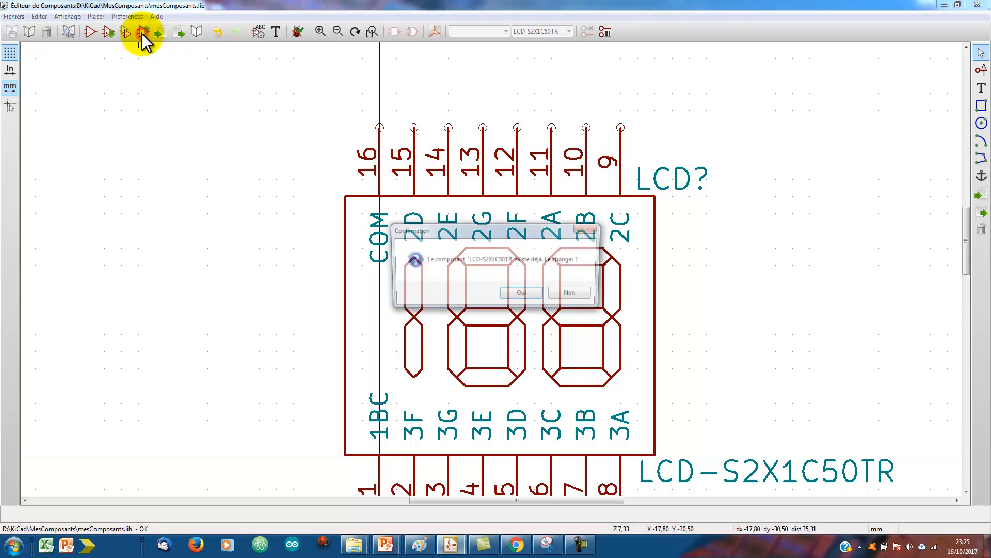
left_click(521, 294)
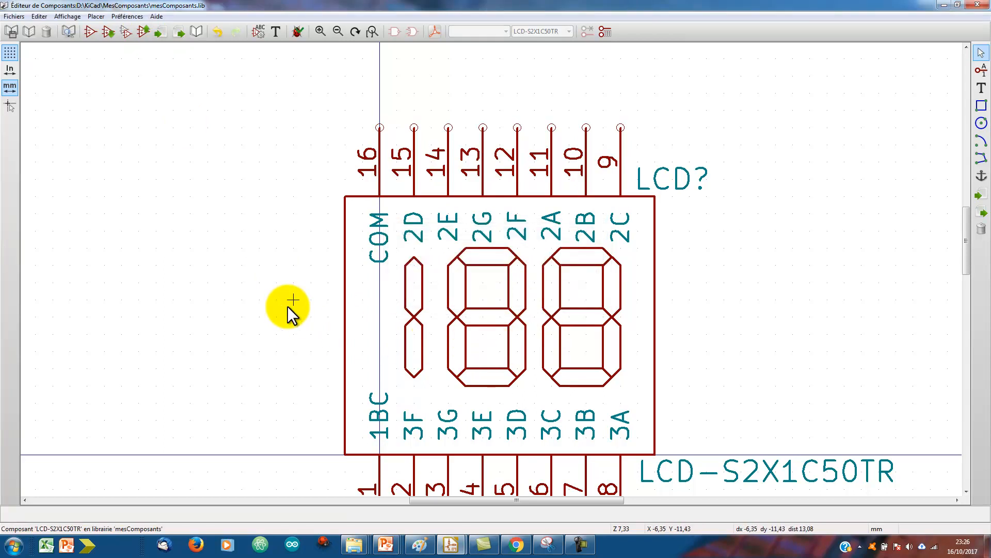
Load the LCD-S2X1C50TR component from the mesComposants library into the editor to check it.
left_click(107, 29)
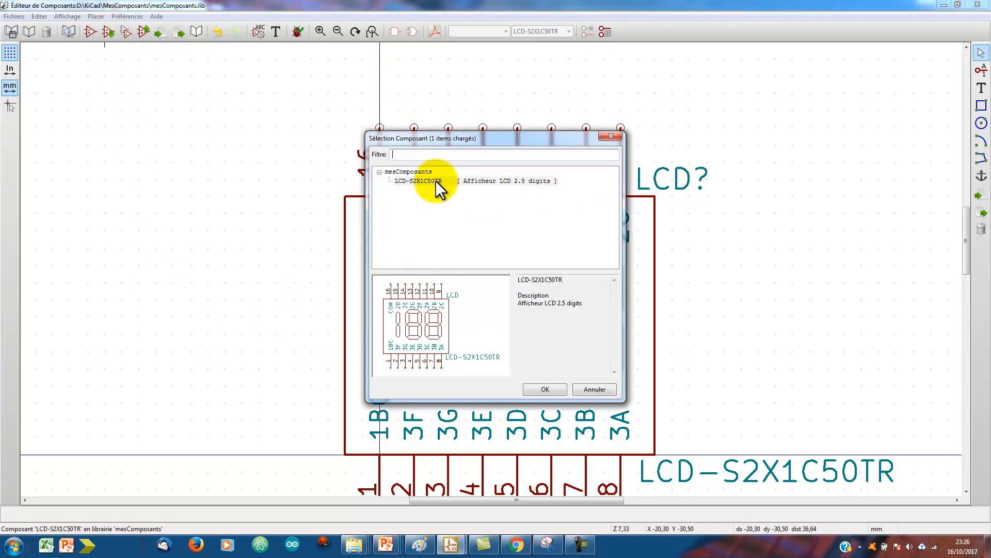
left_click(436, 180)
left_click(542, 392)
scroll(622, 212, "down", 1)
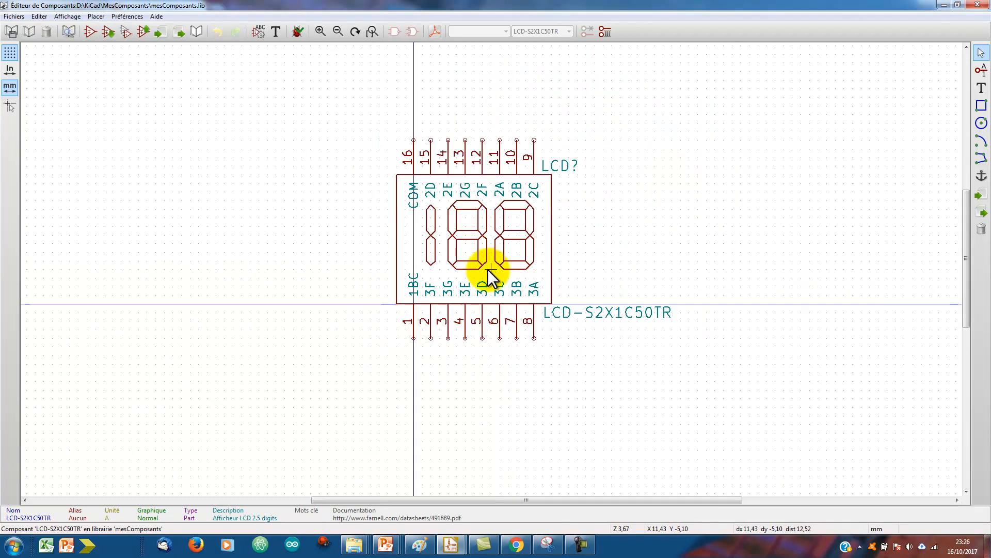
scroll(487, 235, "up", 1)
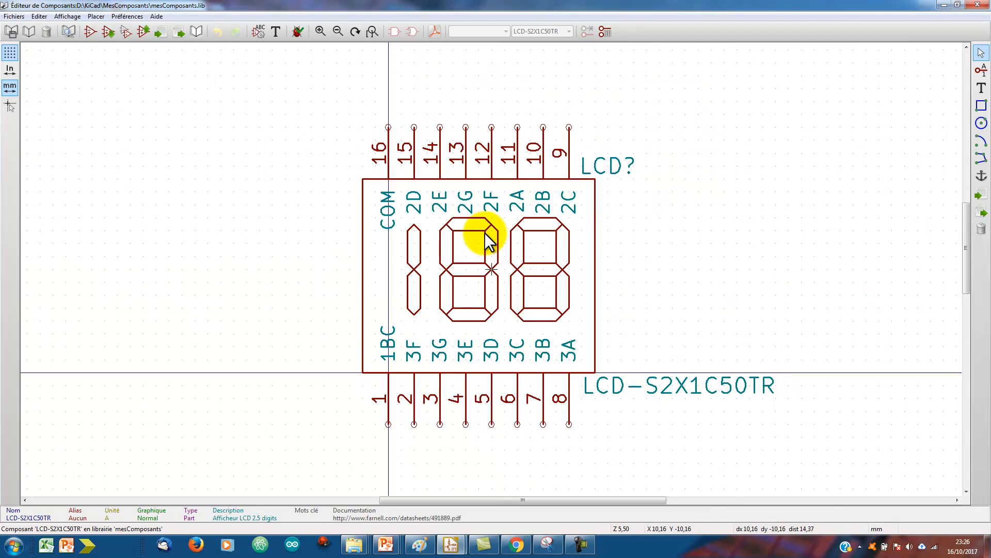
scroll(487, 239, "up", 1)
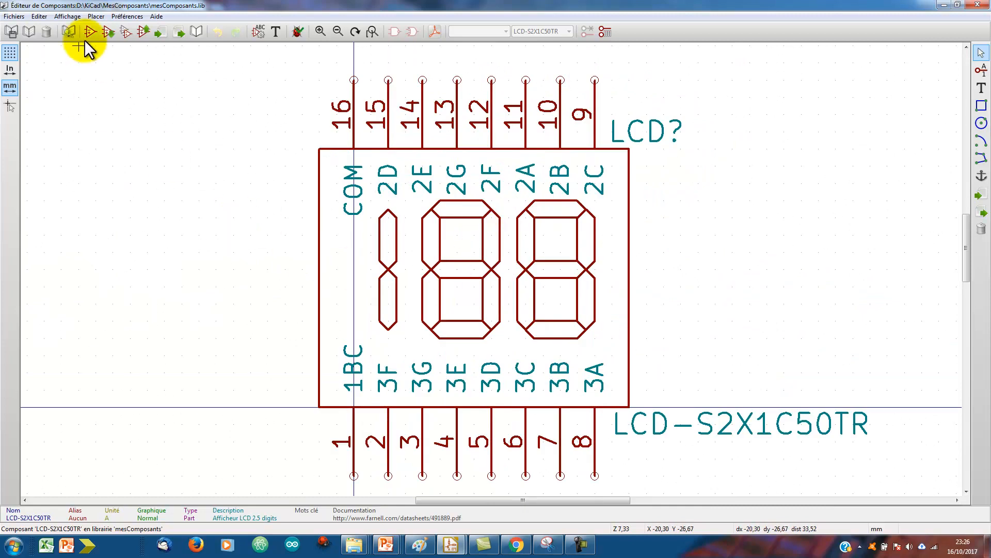